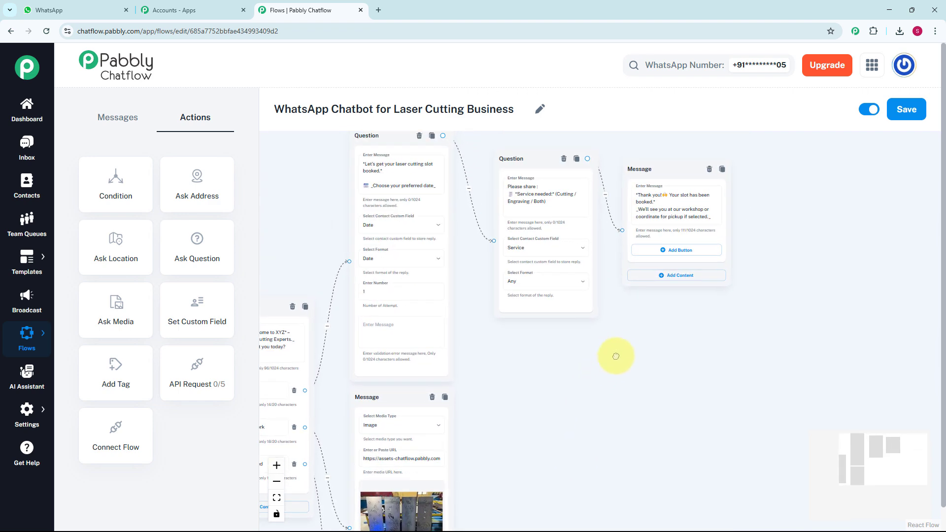
Look over the finished laser cutting chatbot flow, from its start node to the booking, sample work and confirmation branches
scroll(601, 381, up, 3)
scroll(614, 372, down, 3)
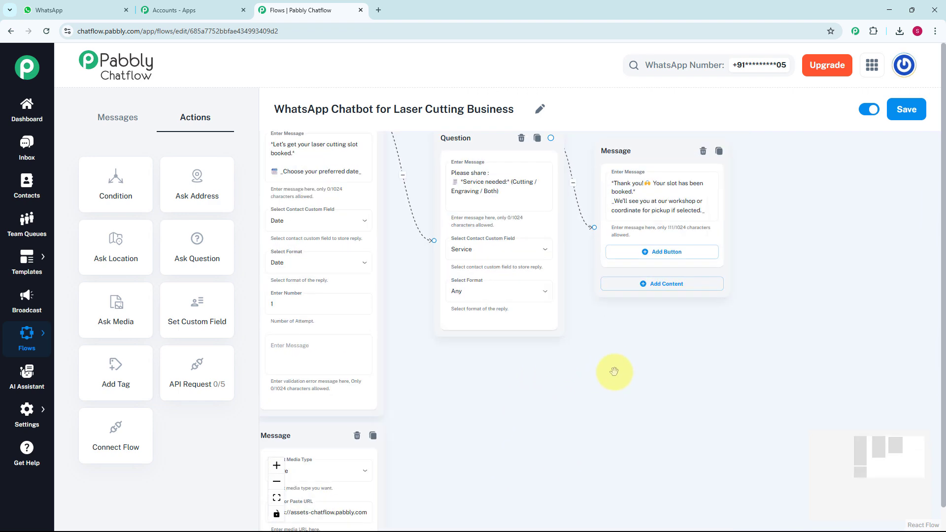
scroll(696, 351, down, 2)
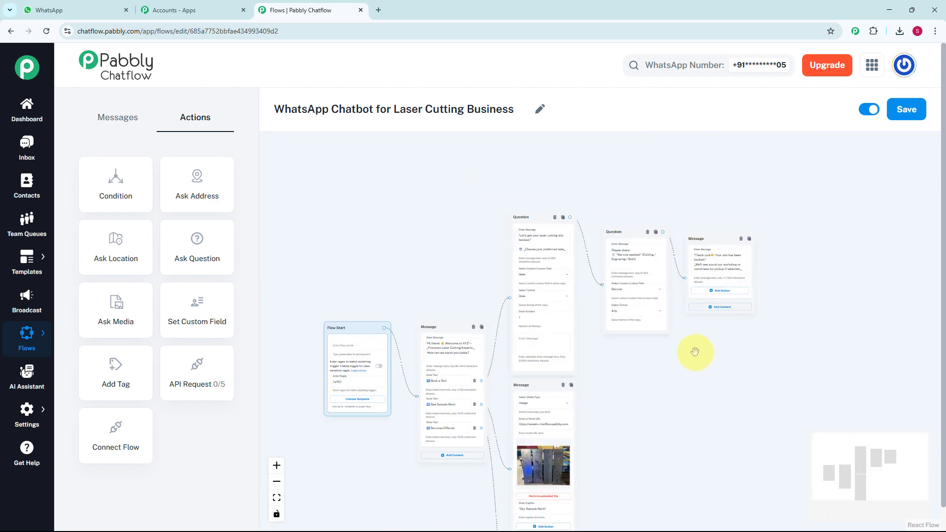
drag(688, 395, 687, 300)
Switch to the WhatsApp chat and test the Book a Slot option, answering with 21/07/2025 and Cutting
key(ctrl+1)
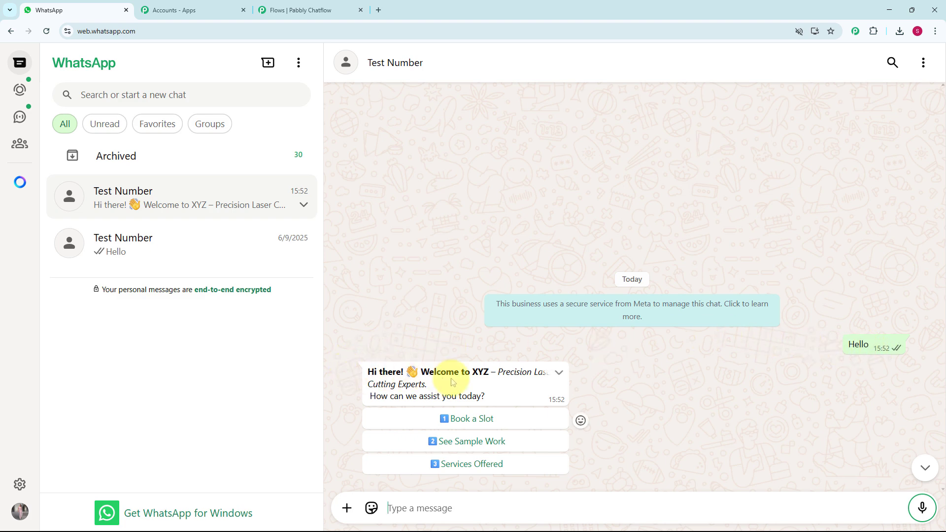
click(485, 420)
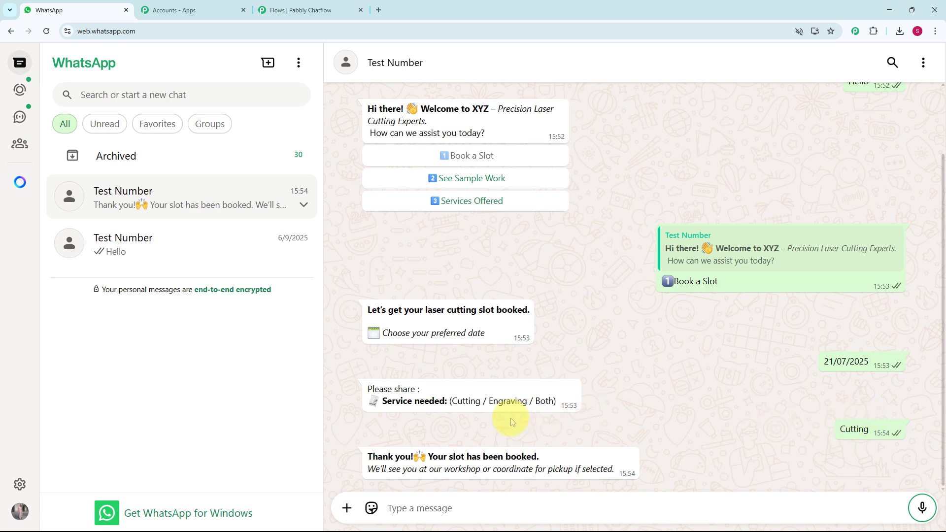
Test the See Sample Work and Services Offered options of the welcome message in the chat
click(494, 188)
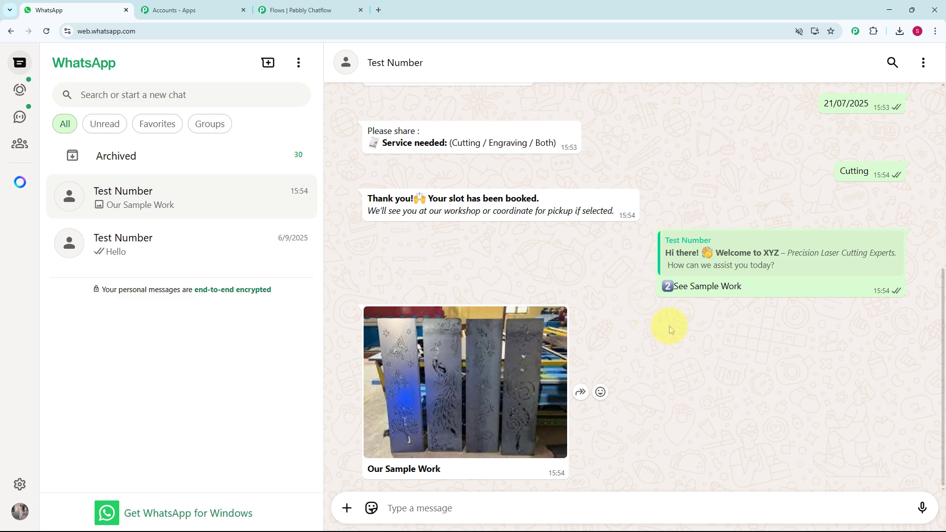
scroll(577, 311, up, 7)
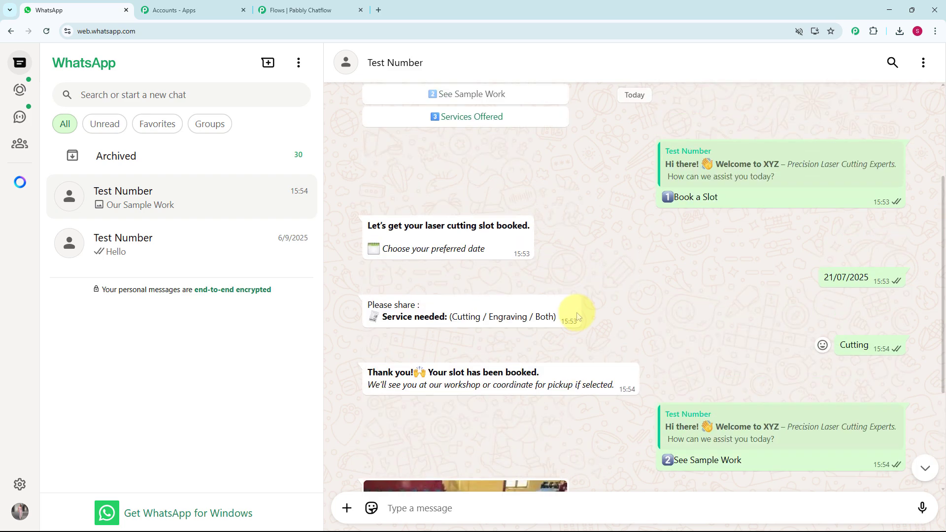
click(487, 283)
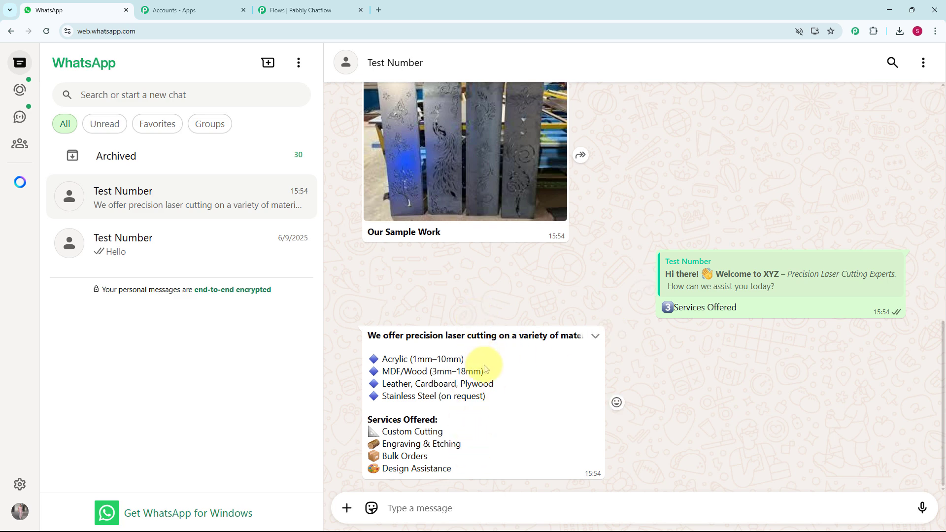
Review the test conversation from the services reply back up to the booking replies
scroll(483, 345, up, 1)
scroll(485, 367, up, 3)
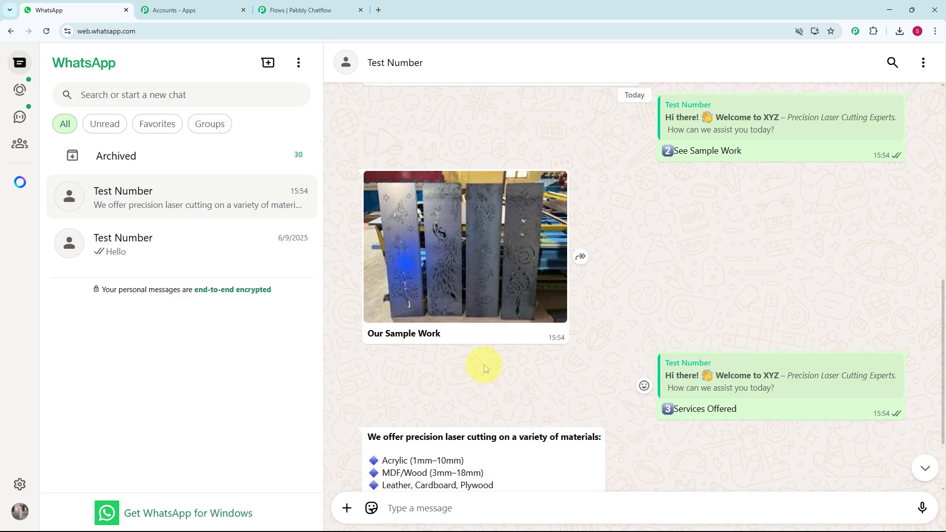
scroll(485, 368, up, 1)
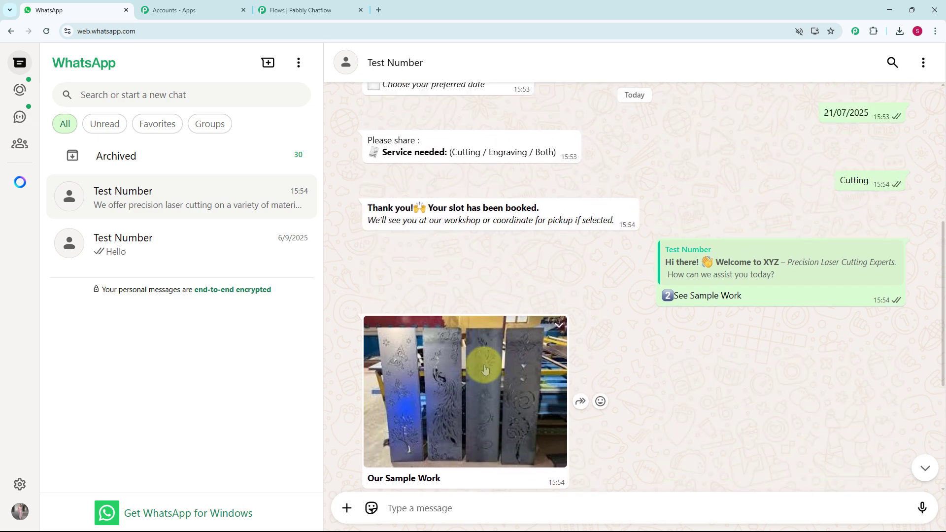
scroll(485, 368, up, 3)
scroll(485, 369, up, 3)
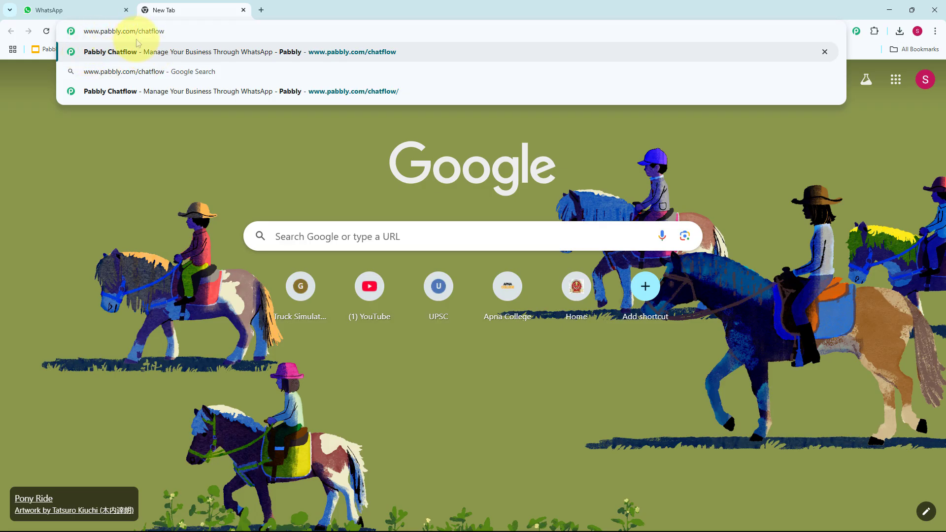
key(Return)
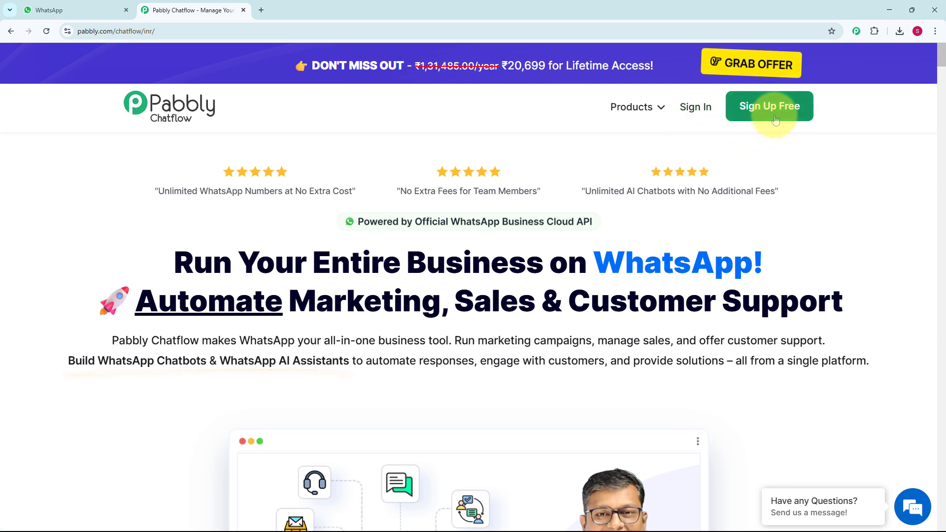
click(693, 120)
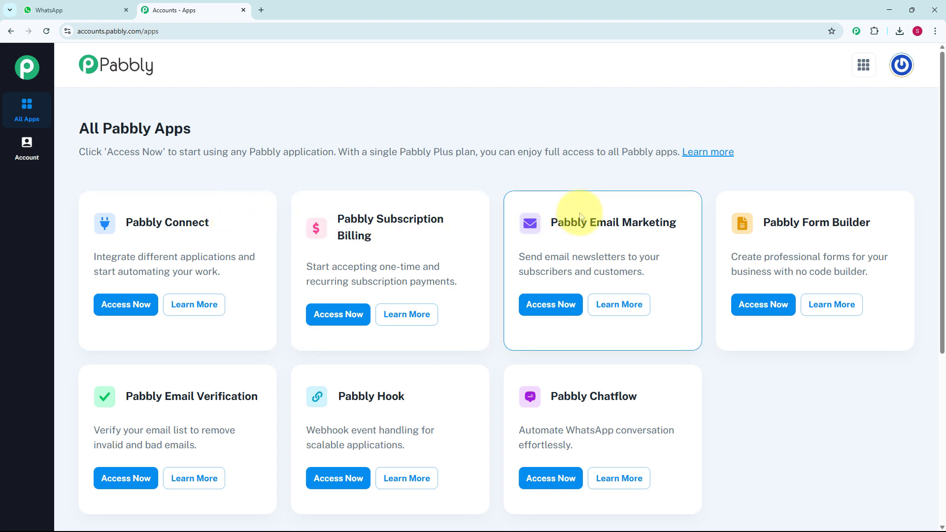
scroll(580, 217, down, 2)
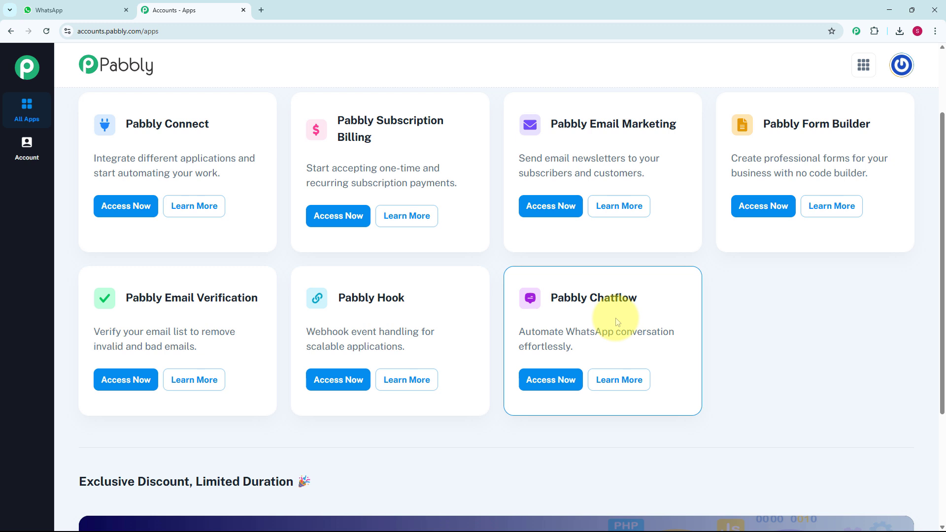
click(557, 388)
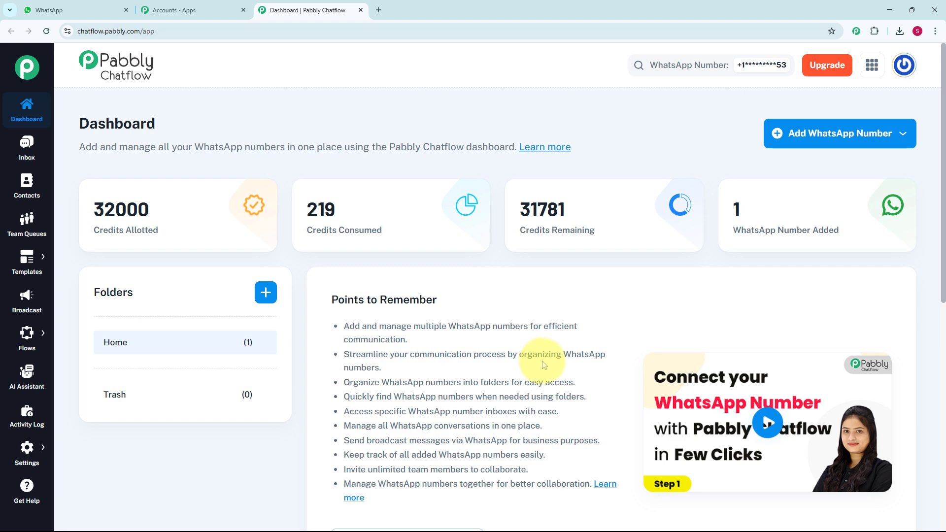
Examine the dashboard's list of connected numbers, the options for adding a WhatsApp number and the available sections
scroll(545, 365, down, 9)
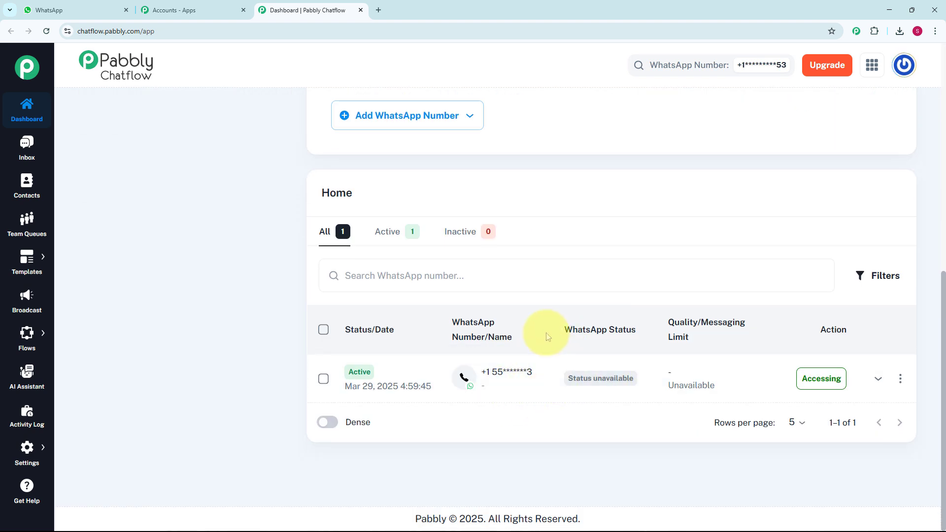
scroll(544, 335, up, 9)
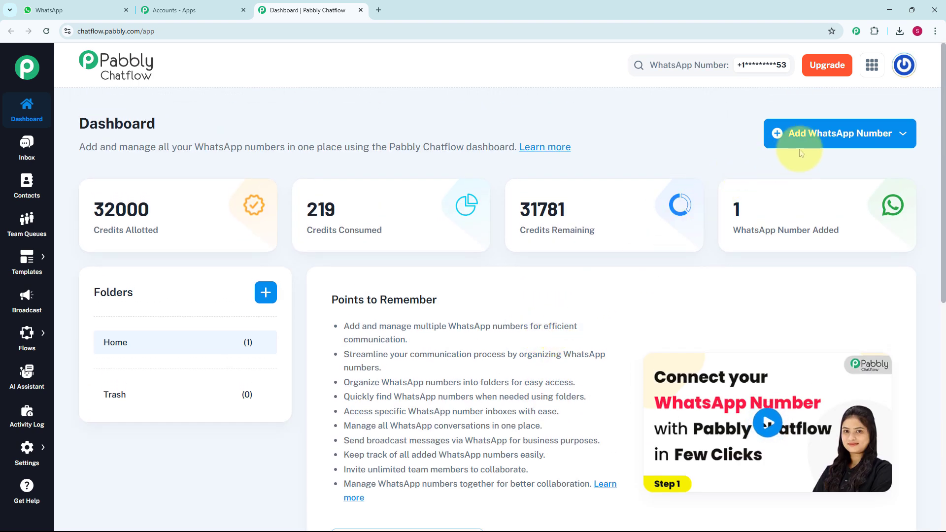
click(847, 142)
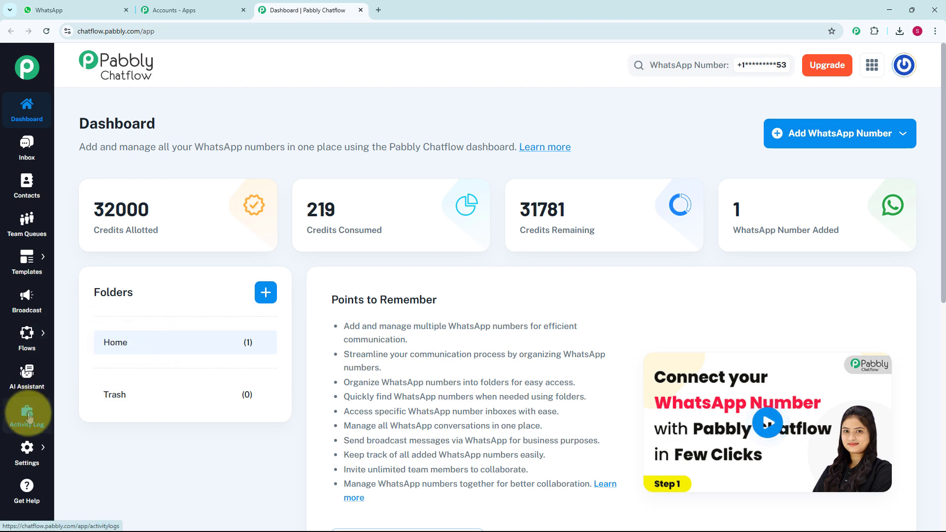
mouse_move(21, 338)
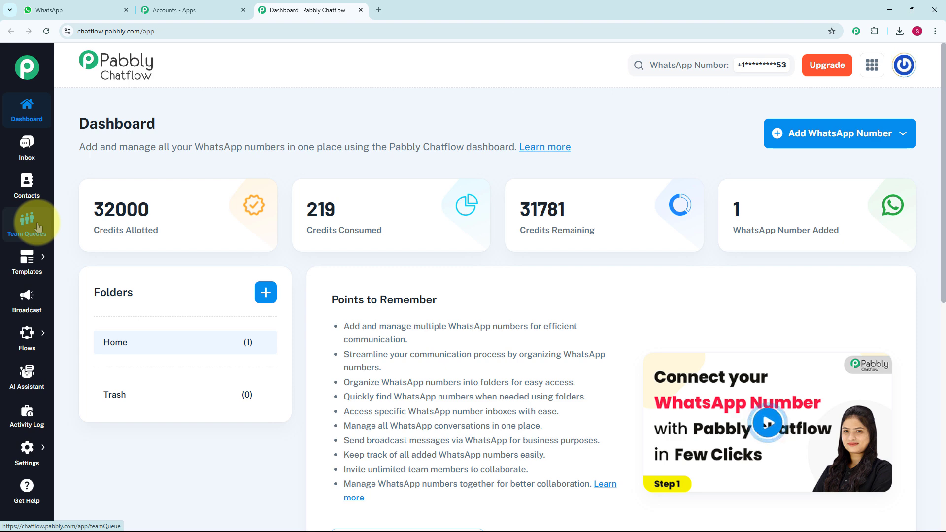
mouse_move(30, 266)
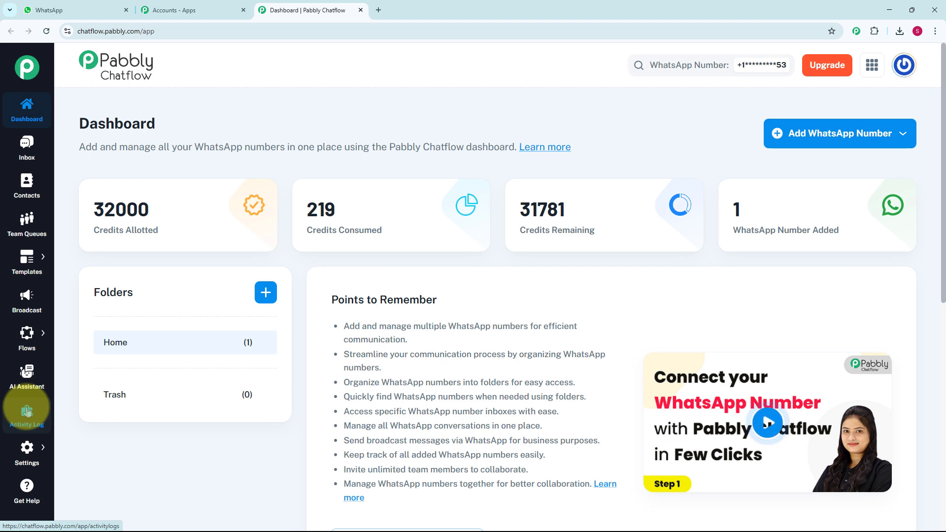
mouse_move(30, 454)
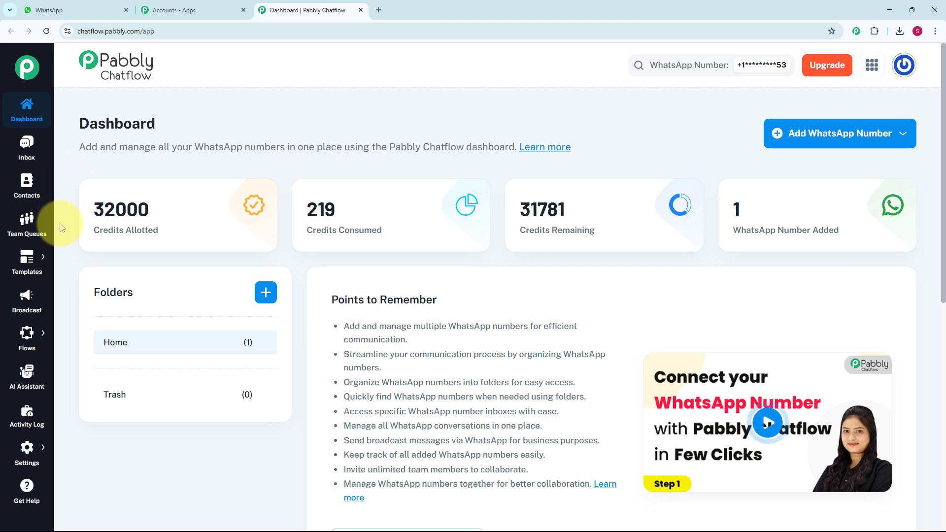
Open the flow builder and add a new flow named WhatsApp Chatbot for Laser Cutting Business
mouse_move(39, 343)
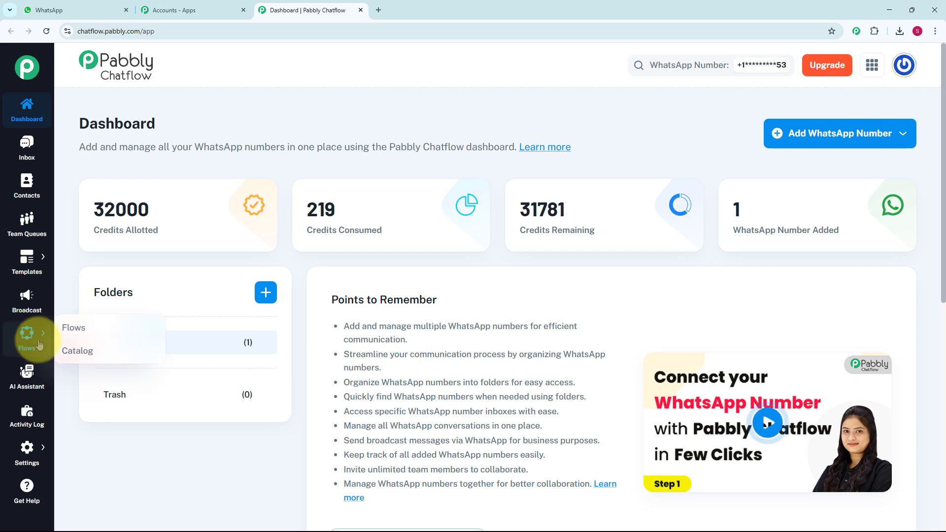
click(84, 328)
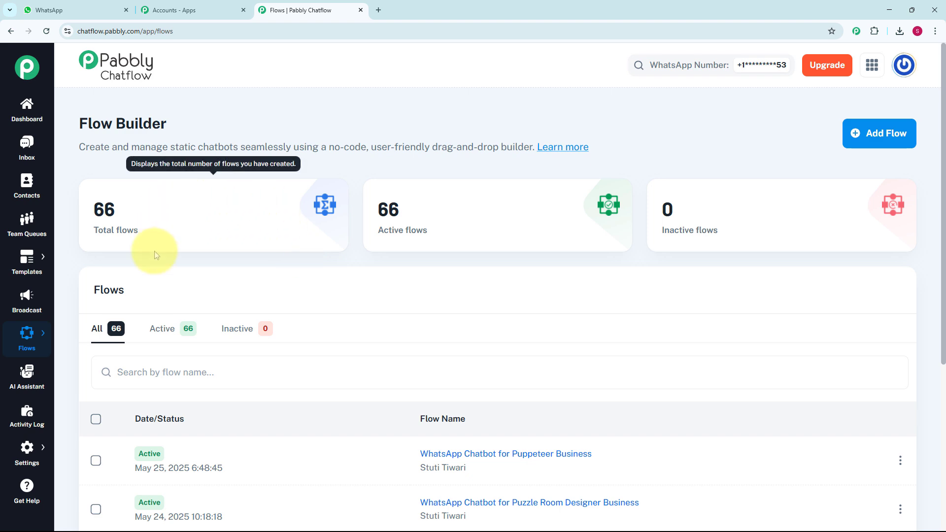
scroll(415, 367, down, 5)
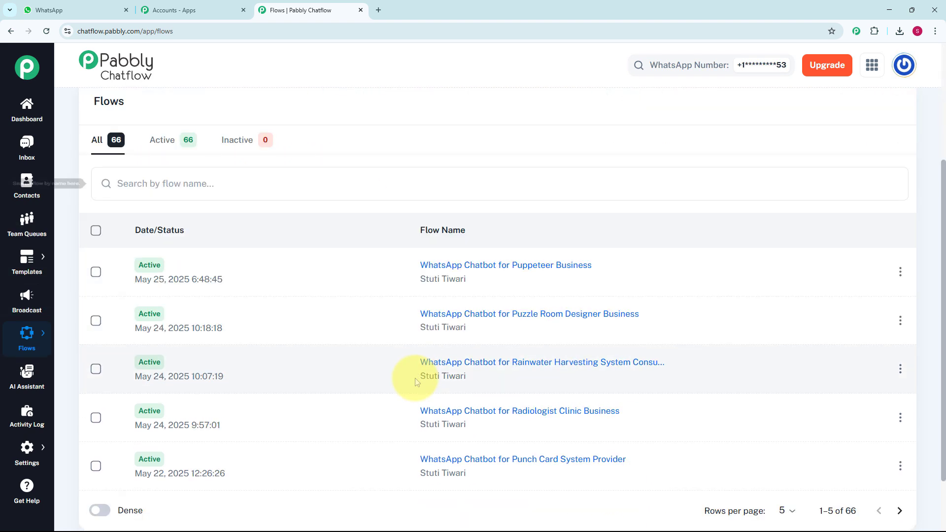
scroll(416, 395, up, 5)
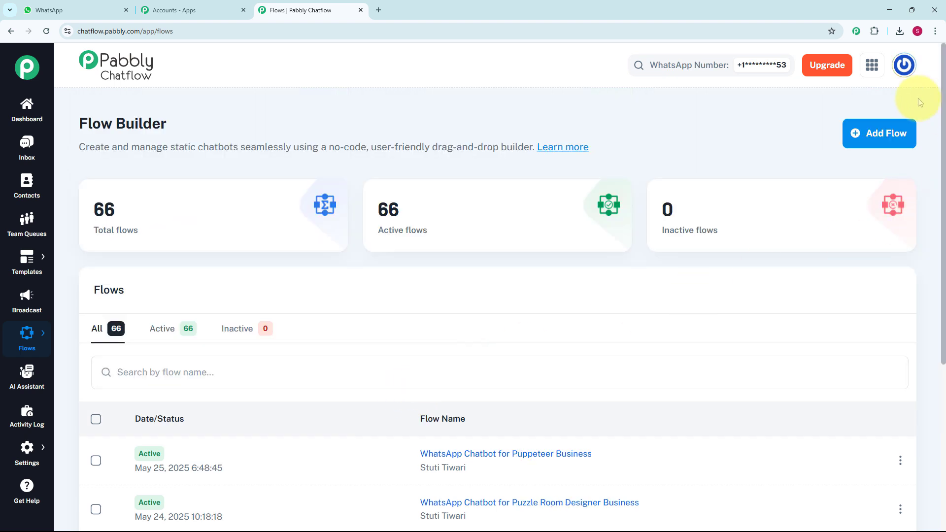
click(882, 134)
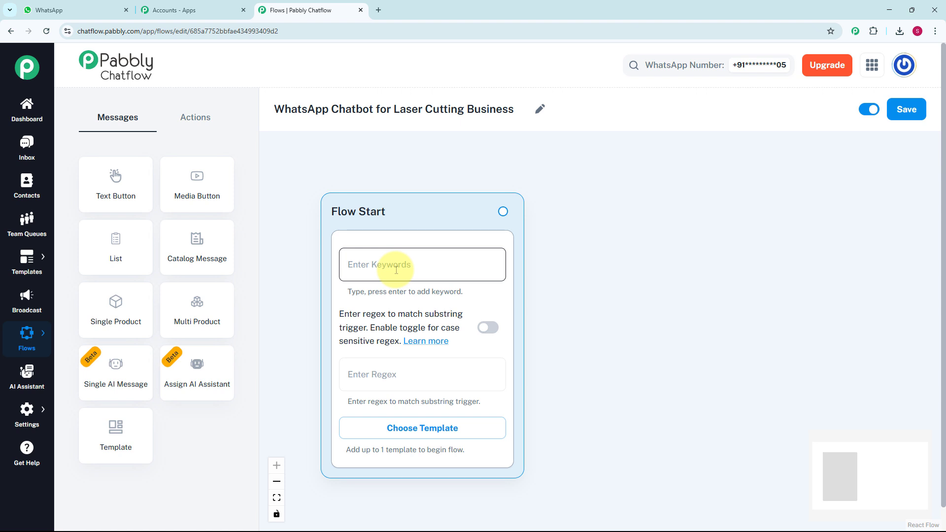
Set the Flow Start node's regex trigger to [\s\S]+
click(394, 376)
text([\s\S]+)
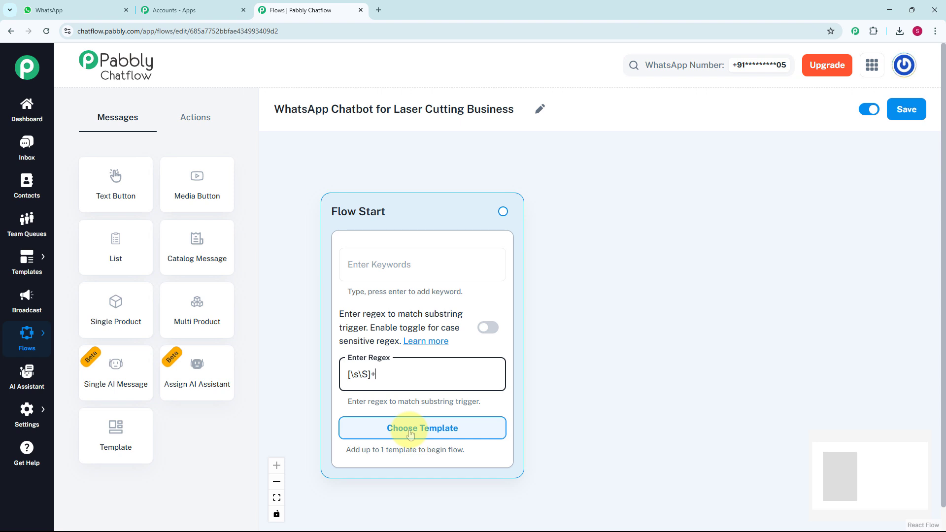
Connect a Text + Button message to Flow Start reading "*Hi there! 👋 Welcome to XYZ* – _Precision Laser Cutting Experts._ How can we assist you today?"
drag(503, 211, 574, 275)
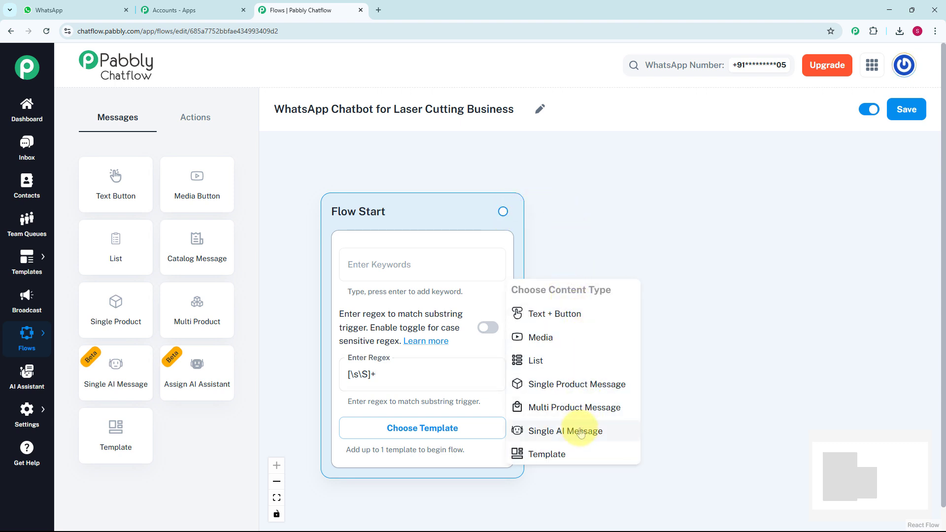
click(575, 318)
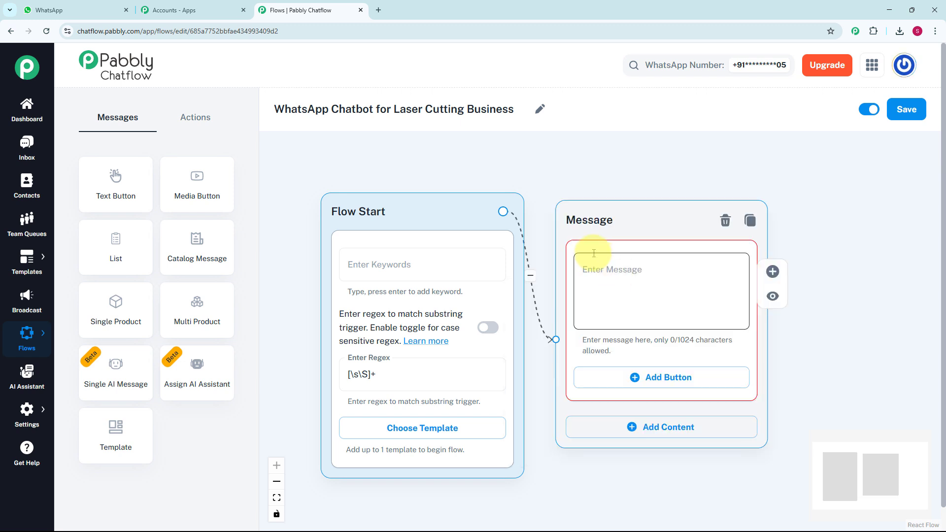
click(625, 288)
text(*Hi there! 👋 Welcome to XYZ* – _Precision Laser Cutting Experts._  How can we assist you today?)
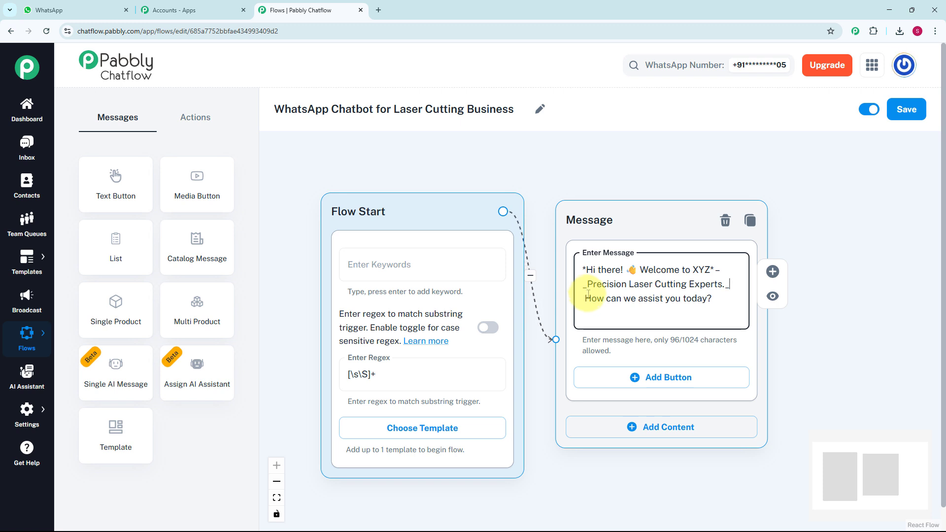
Add three buttons to the welcome message: 1️⃣ Book a Slot, 2️⃣ See Sample Work and 3️⃣ Services Offered
click(622, 383)
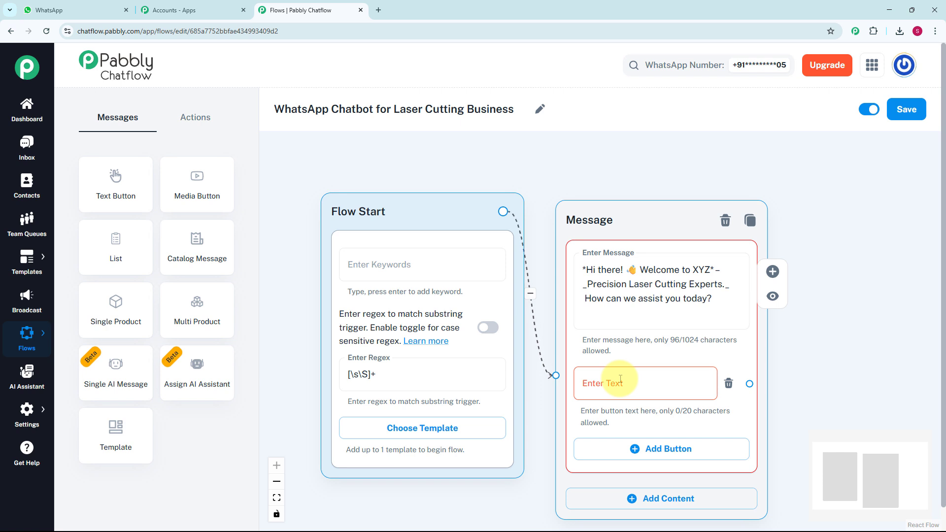
click(621, 379)
text(1️⃣ Book a Slot)
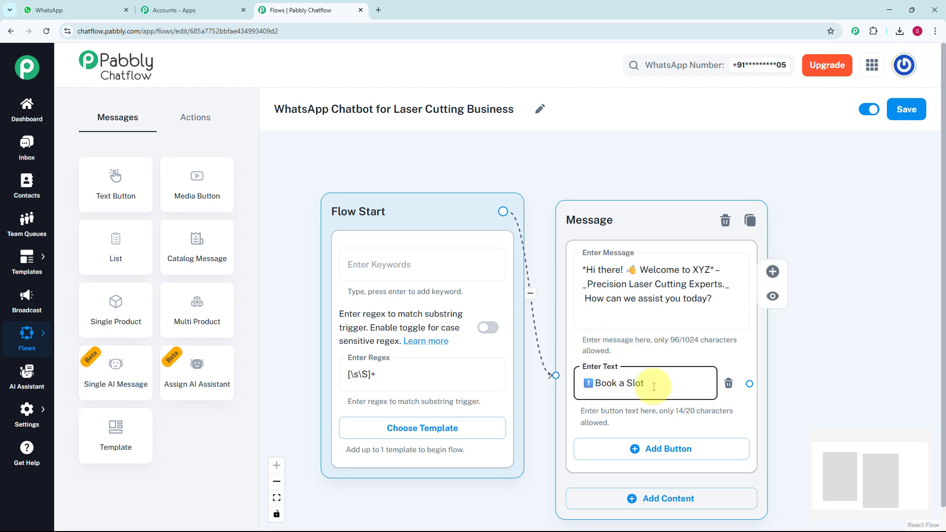
click(653, 449)
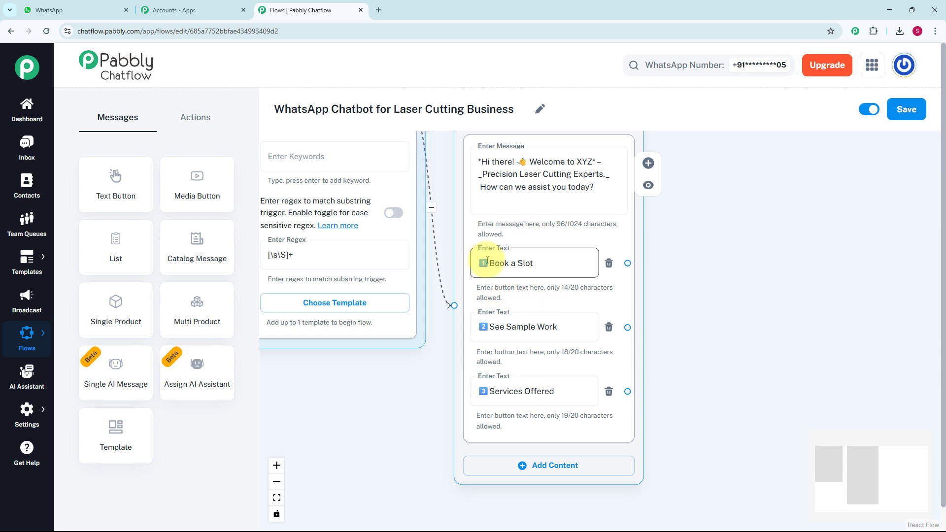
Add an Ask Question action node to the canvas beside the welcome message
scroll(488, 261, down, 3)
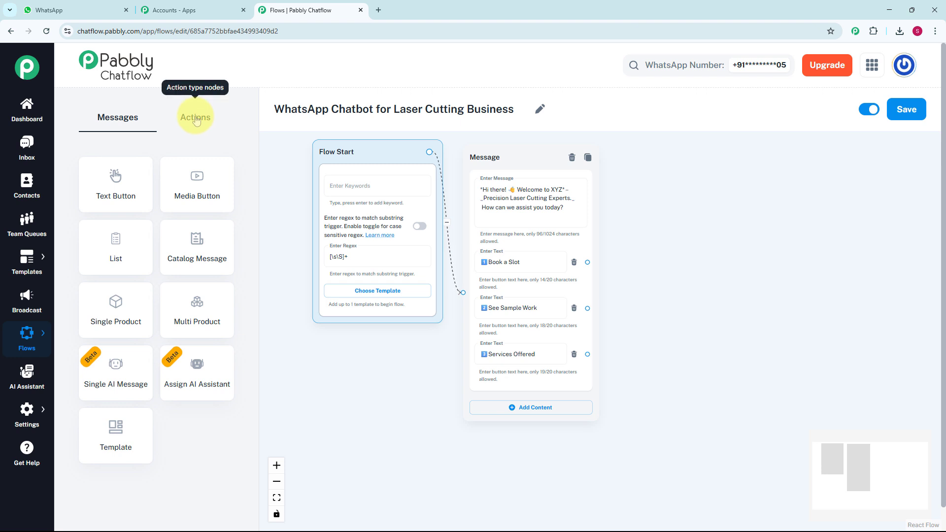
click(196, 119)
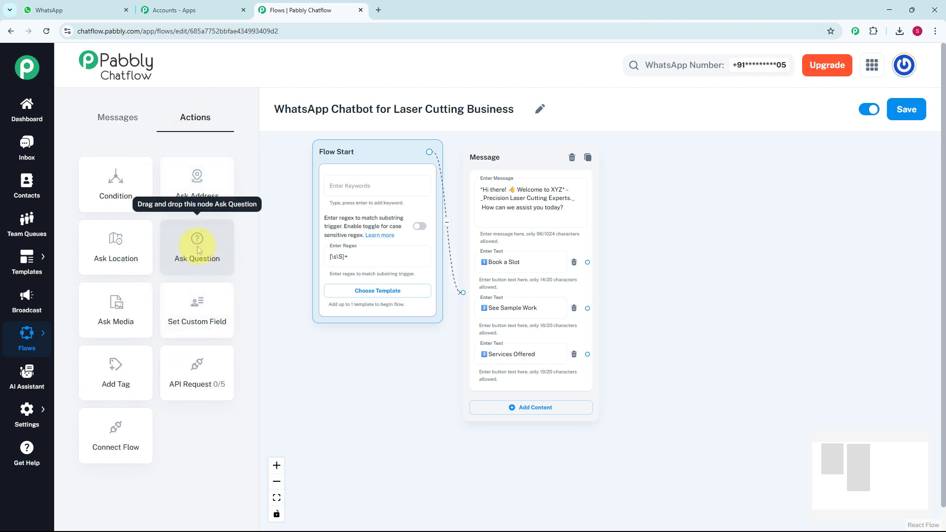
drag(197, 249, 662, 145)
drag(795, 233, 684, 211)
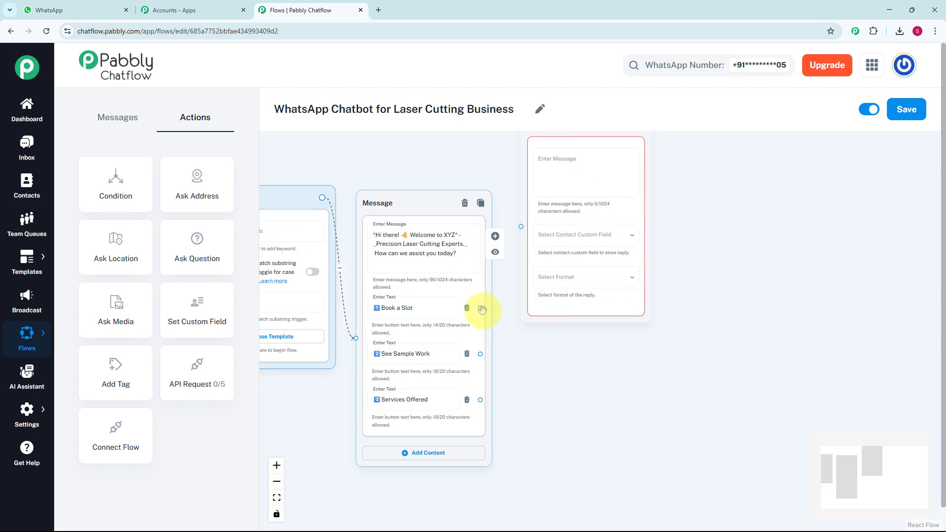
Link the Book a Slot button to the question node and enter "*Let’s get your laser cutting slot booked.* 📅 _Choose your preferred date_" as its message
drag(482, 308, 521, 224)
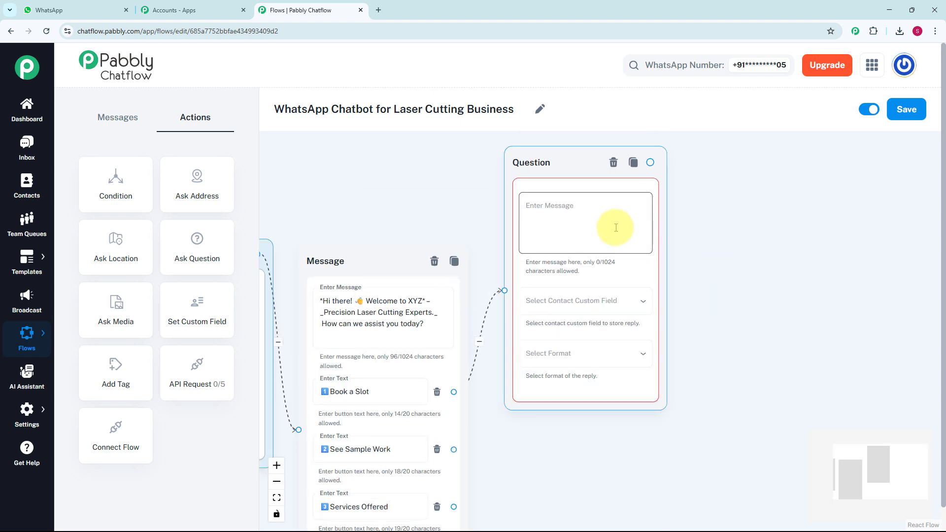
click(616, 228)
text(*Let’s get your laser cutting slot booked.*  📅 _Choose your preferred date_)
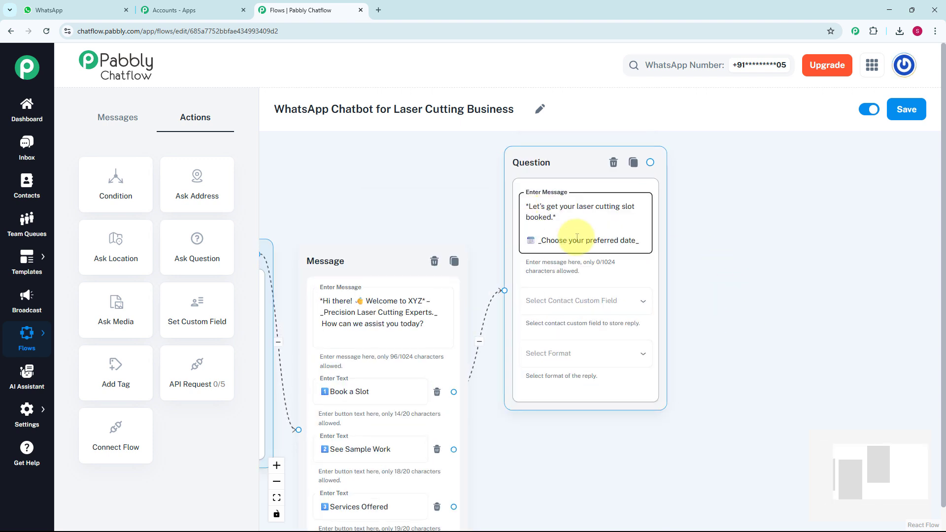
Store the preferred-date question's reply in the Date contact custom field and set the reply format to Date
click(560, 309)
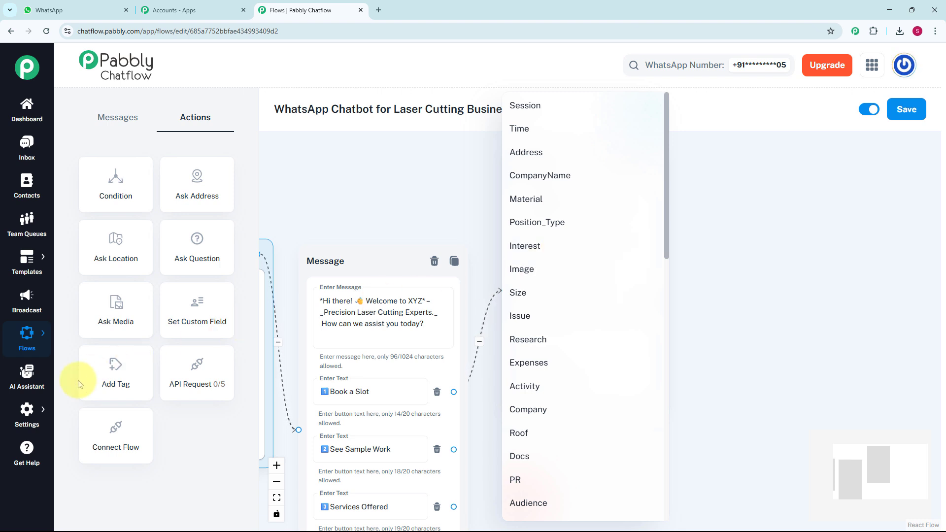
click(36, 414)
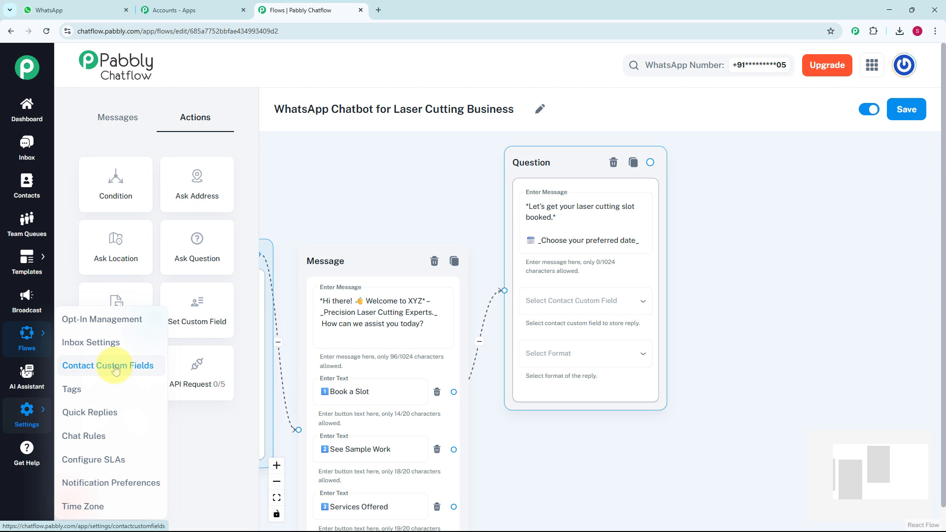
click(577, 302)
scroll(578, 306, down, 5)
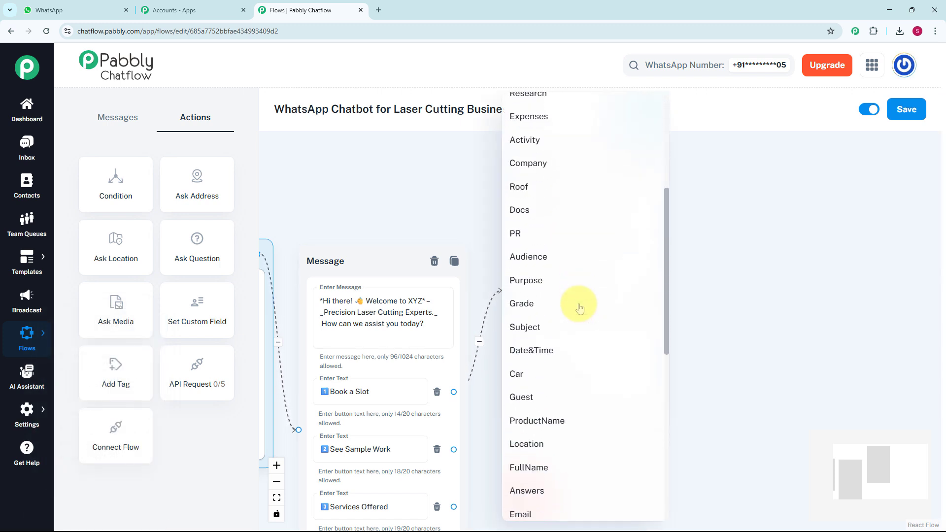
scroll(577, 309, down, 10)
click(576, 309)
click(575, 353)
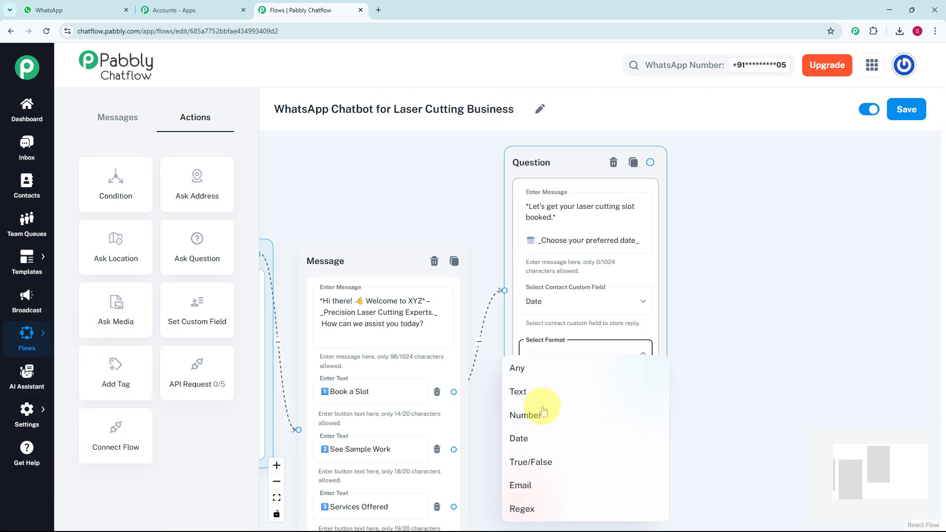
click(531, 438)
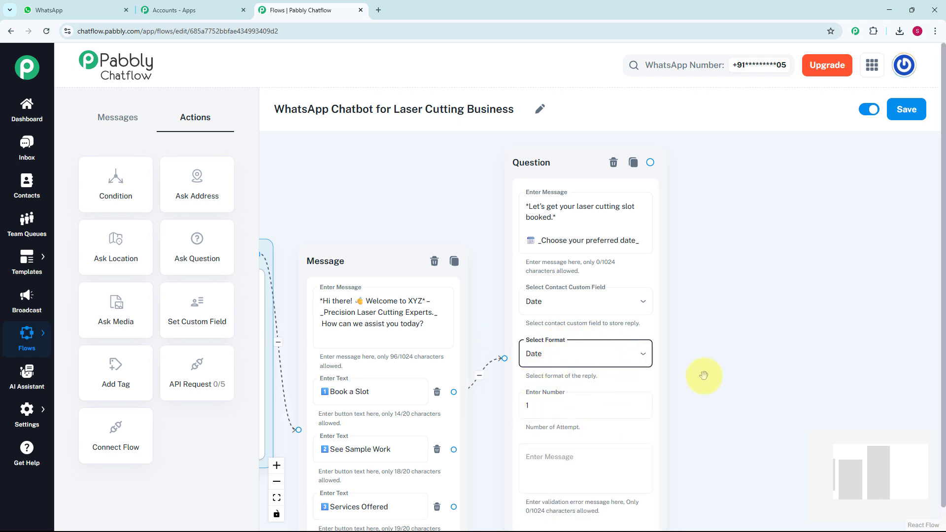
drag(703, 376, 599, 316)
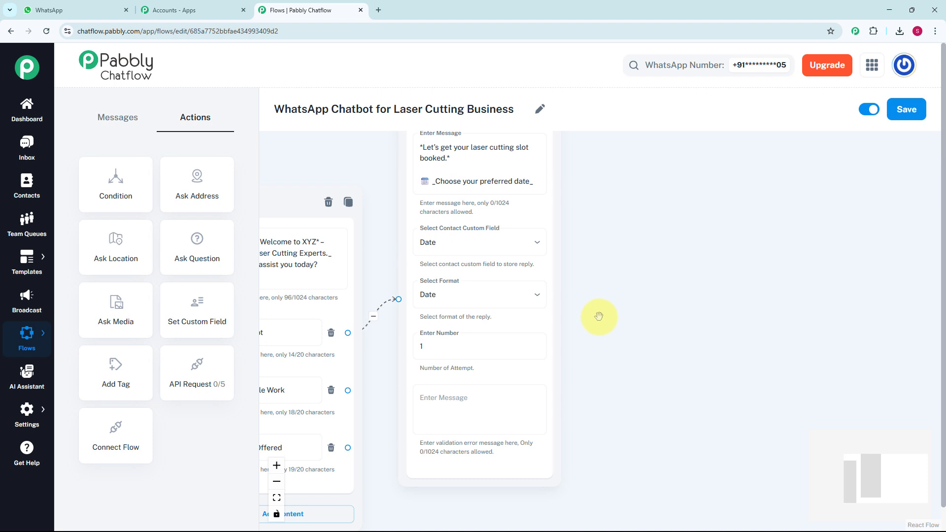
scroll(599, 316, down, 2)
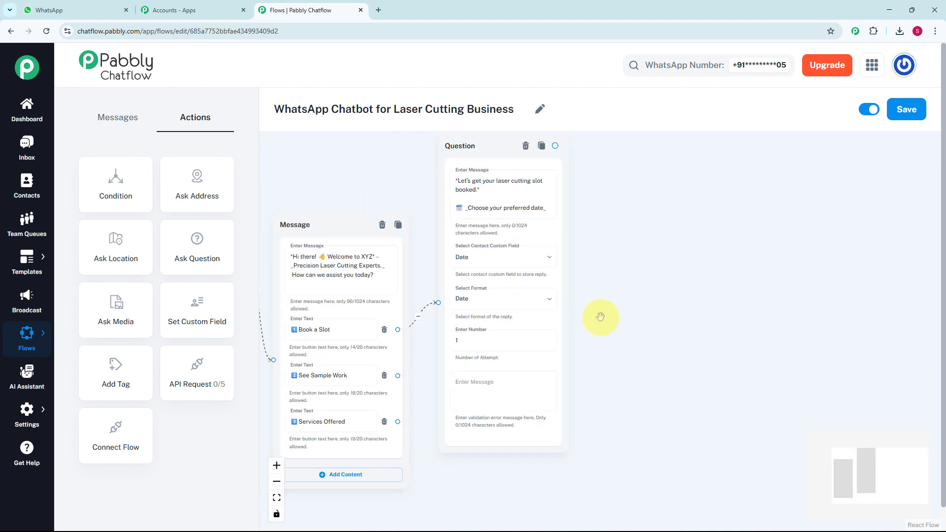
drag(599, 317, 600, 335)
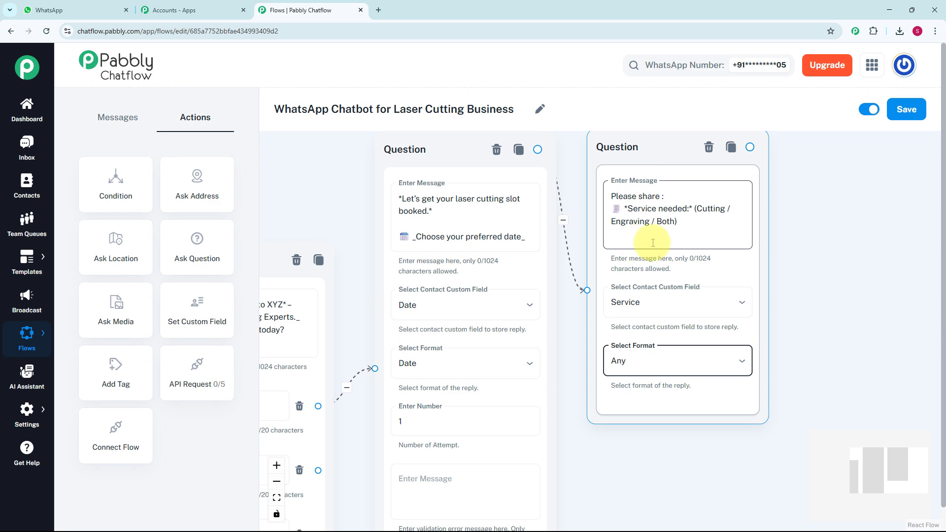
Connect a Text + Button message to the service question: "*Thank you! 🙌 Your slot has been booked.* _We'll see you at our workshop or coordinate for pickup if selected._"
scroll(650, 243, down, 2)
drag(778, 232, 673, 247)
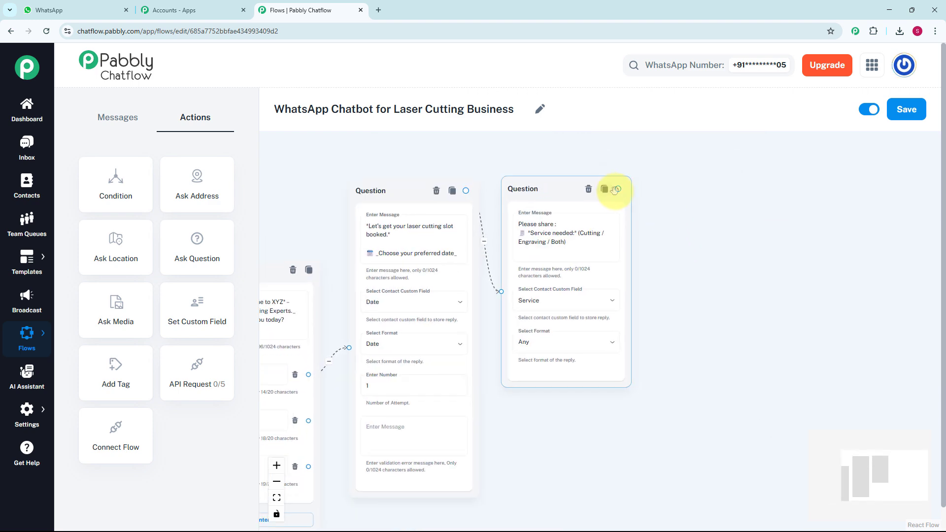
drag(618, 189, 703, 213)
click(665, 238)
click(694, 248)
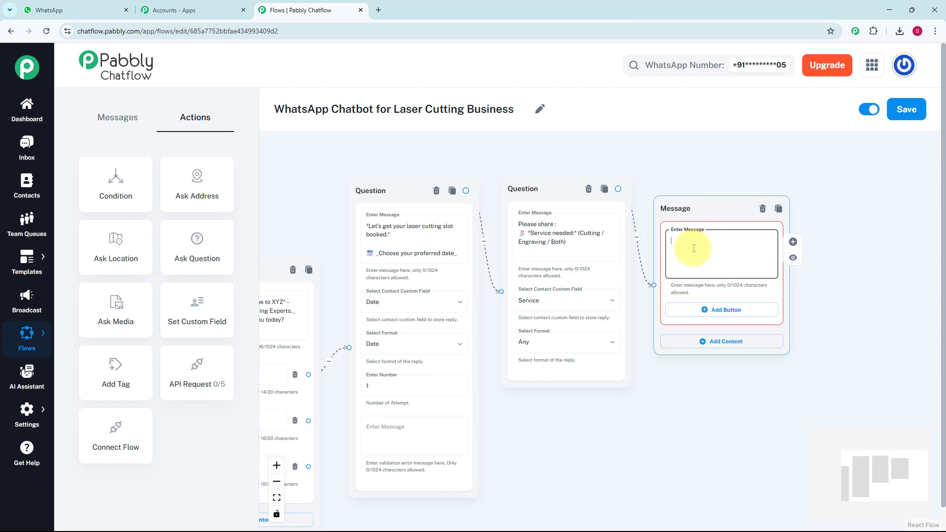
text(*Thank you! 🙌 Your slot has been booked.* _We'll see you at our workshop or coordinate for pickup if selected._)
scroll(712, 232, up, 3)
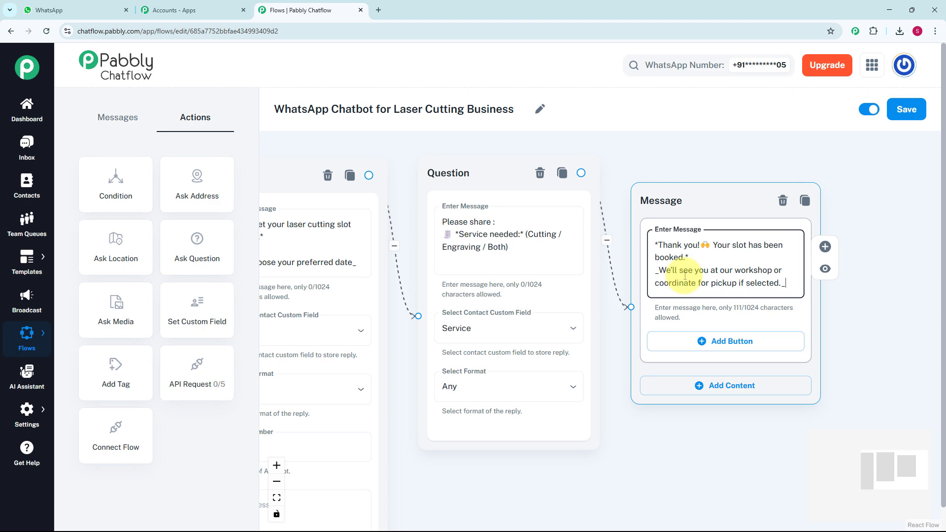
Connect a new Media message to the See Sample Work button of the welcome message
scroll(684, 239, down, 5)
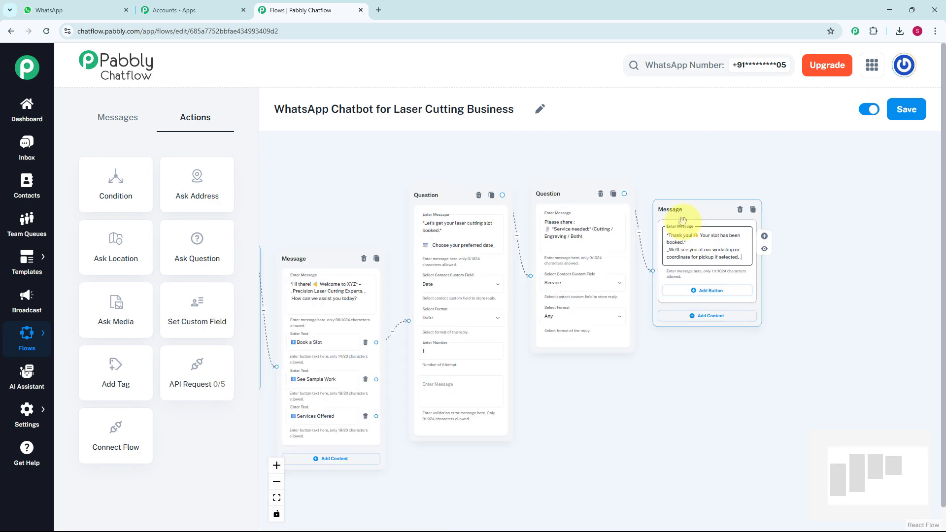
drag(669, 395, 649, 351)
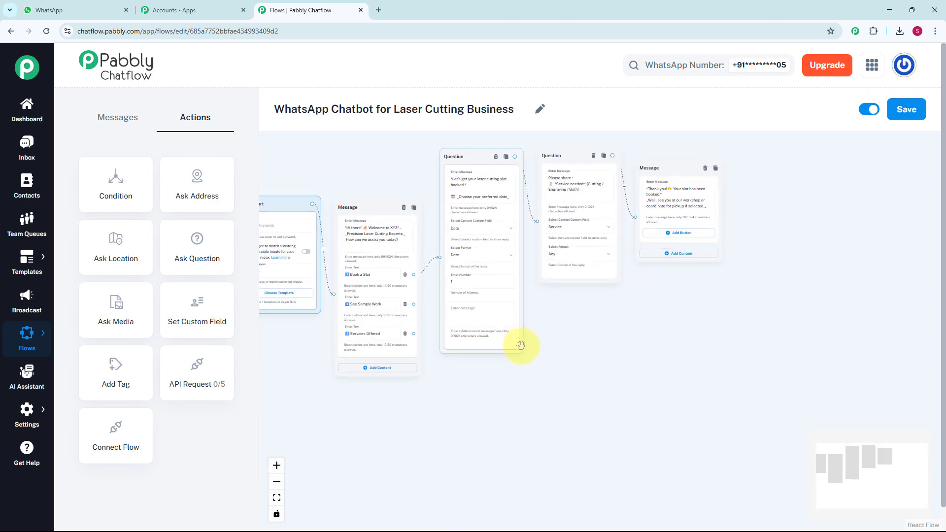
scroll(355, 330, up, 3)
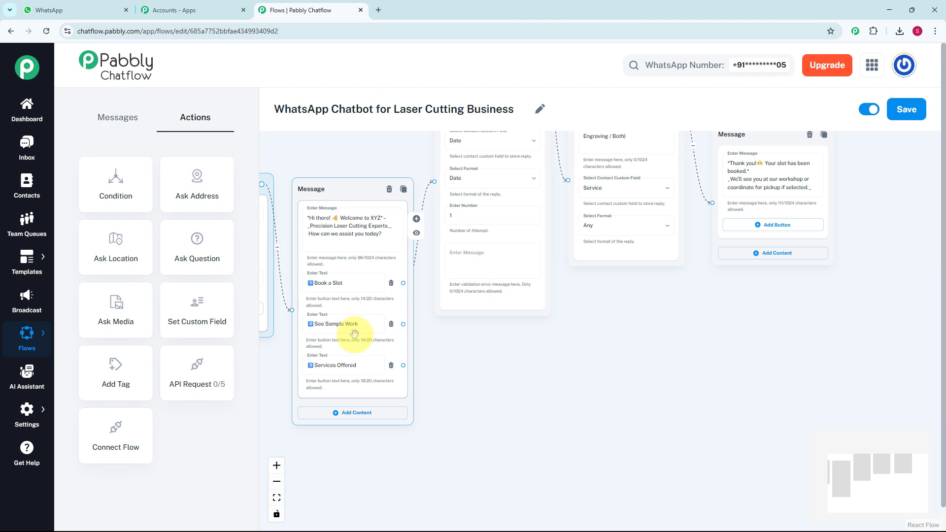
scroll(354, 334, up, 2)
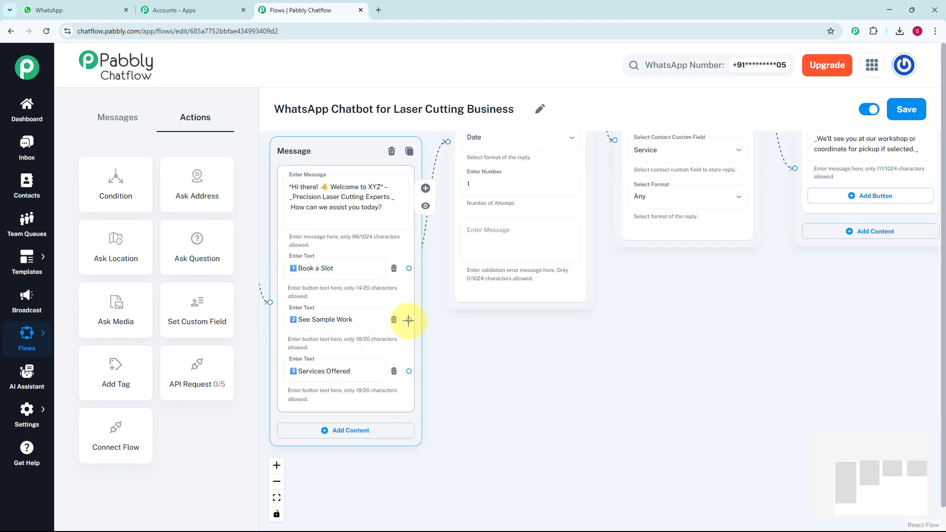
drag(408, 320, 474, 364)
scroll(479, 406, up, 1)
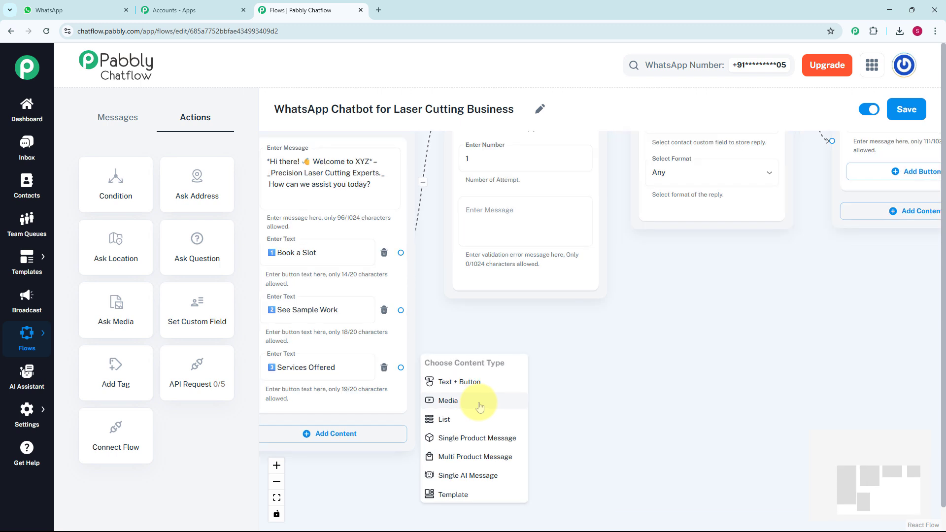
scroll(480, 407, up, 1)
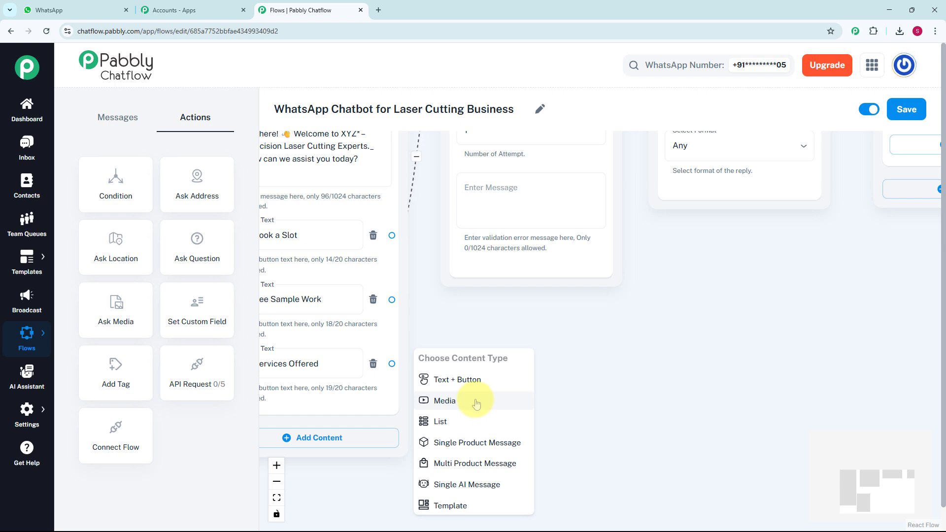
click(476, 401)
scroll(401, 379, down, 2)
scroll(532, 371, up, 1)
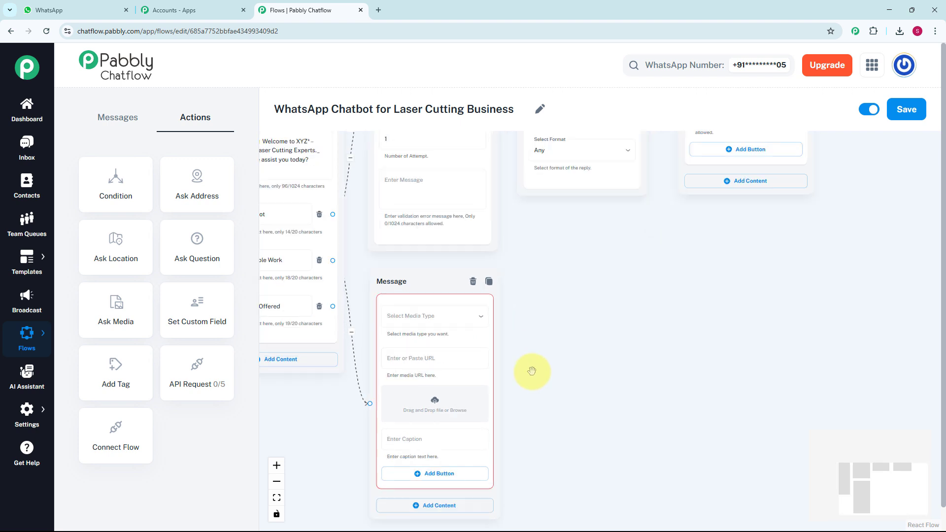
Set the sample work message's media type to Image and upload the "work" picture from the Pictures folder
scroll(540, 389, up, 2)
drag(539, 389, 543, 322)
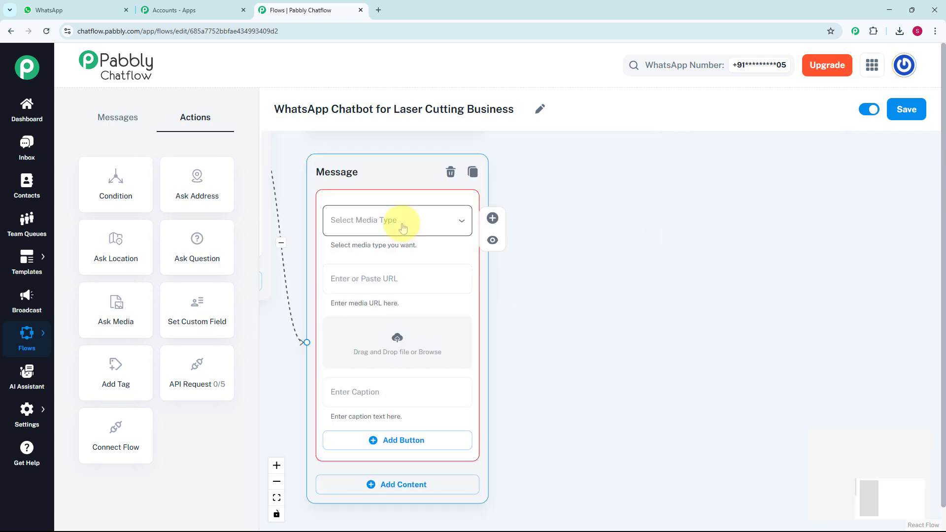
click(403, 228)
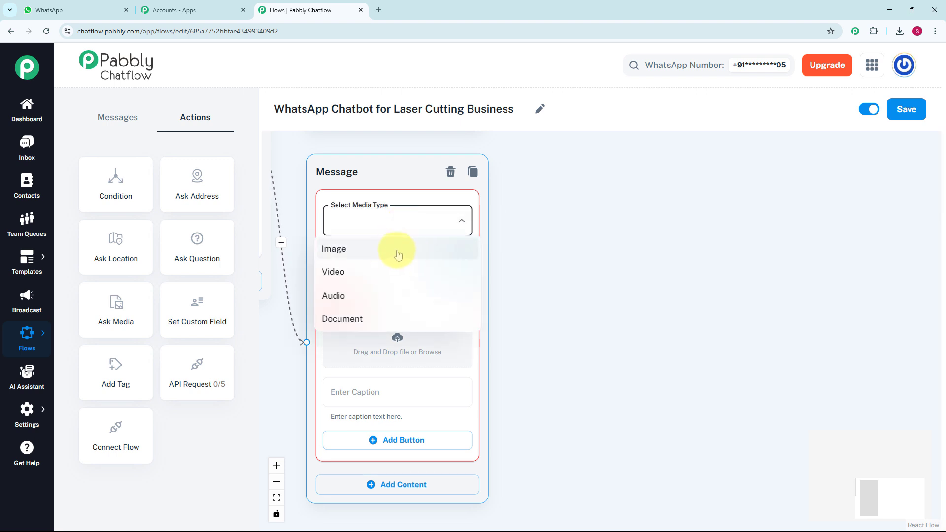
click(400, 250)
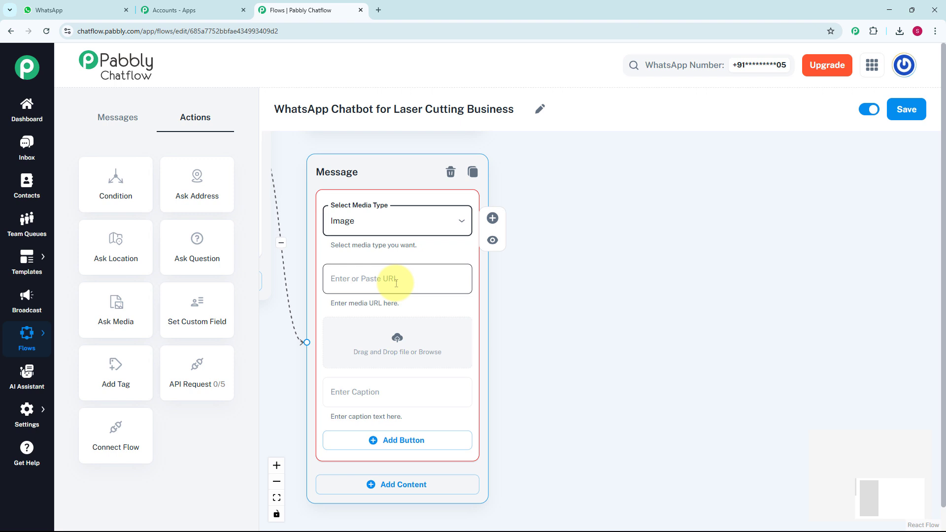
click(398, 343)
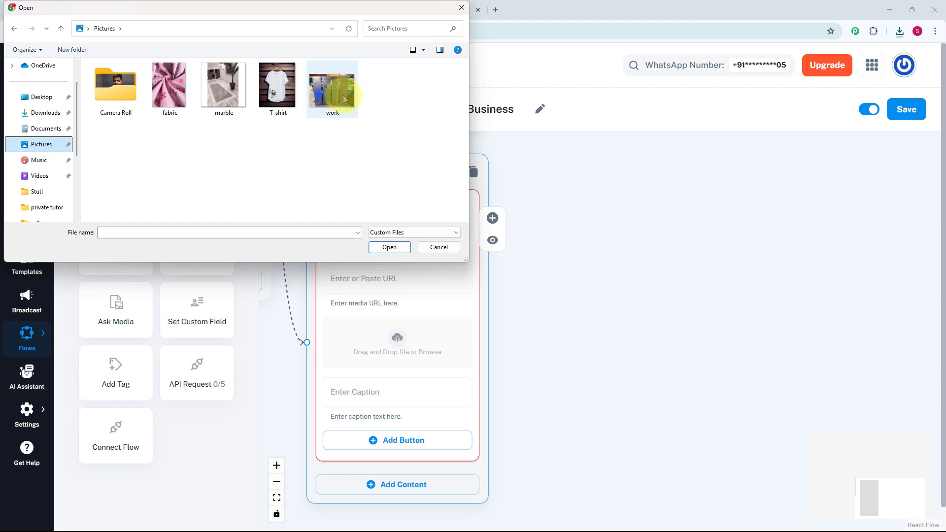
click(331, 106)
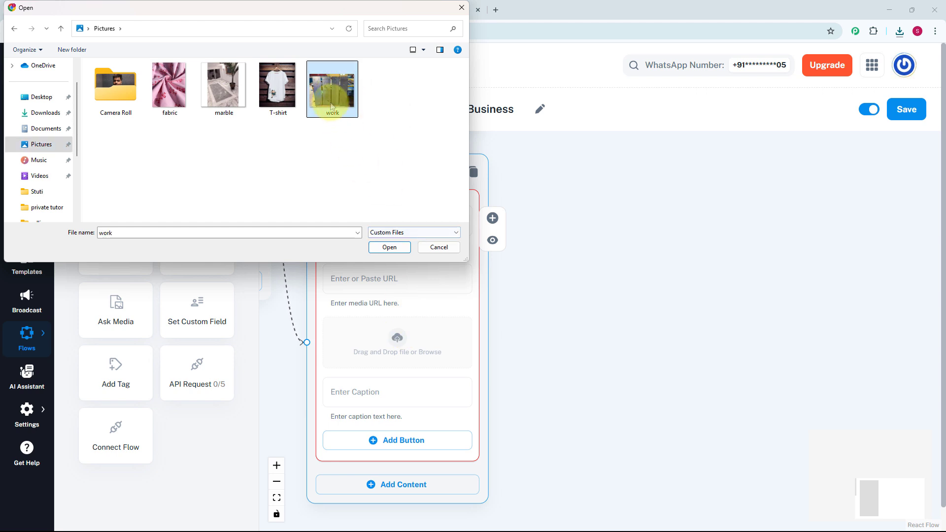
click(389, 247)
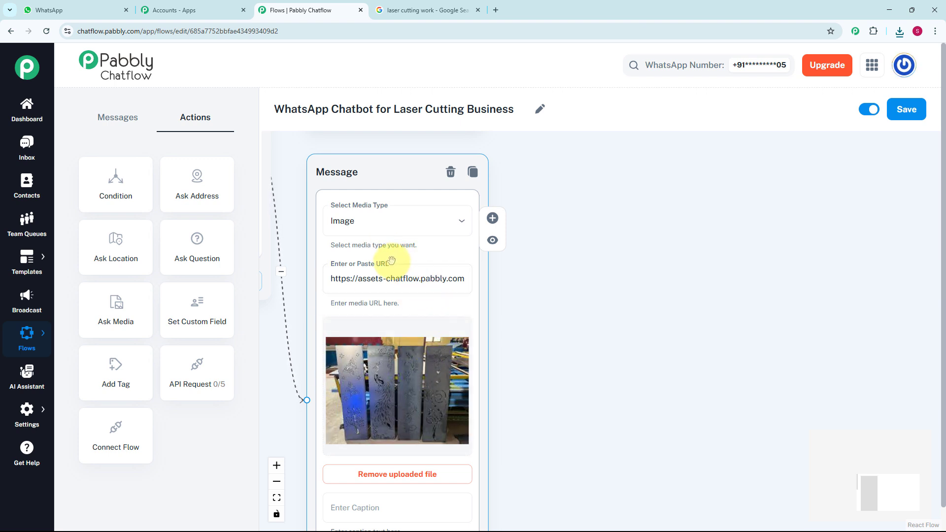
Caption the image "*Our Sample Work*" and move its message node farther away from the welcome message
scroll(526, 340, down, 2)
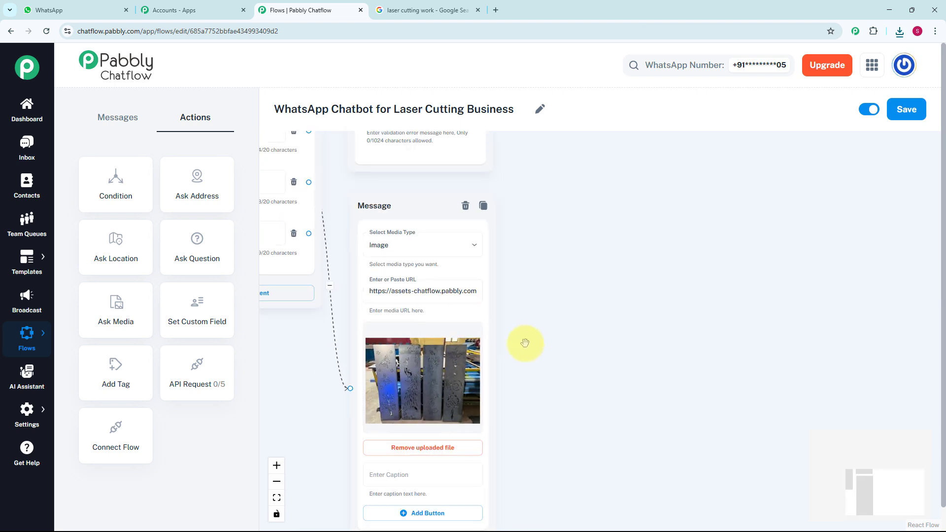
drag(524, 342, 524, 257)
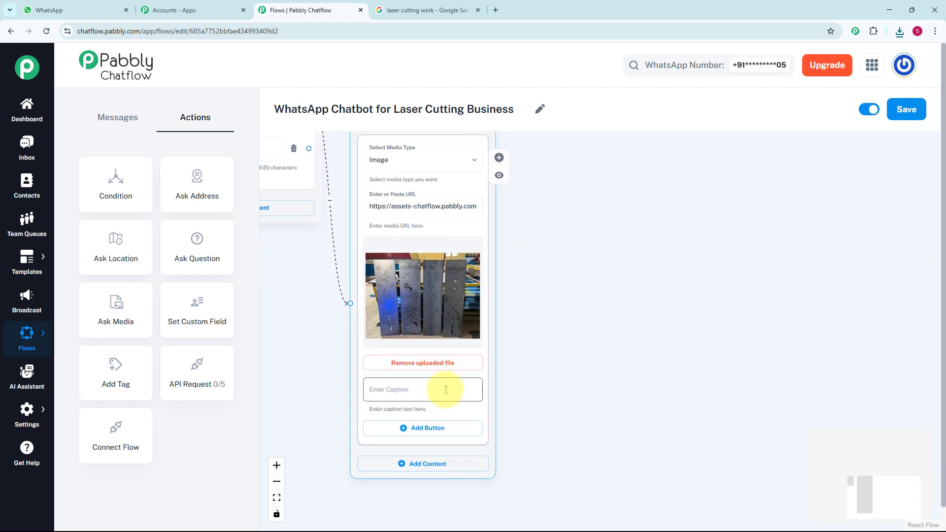
click(446, 389)
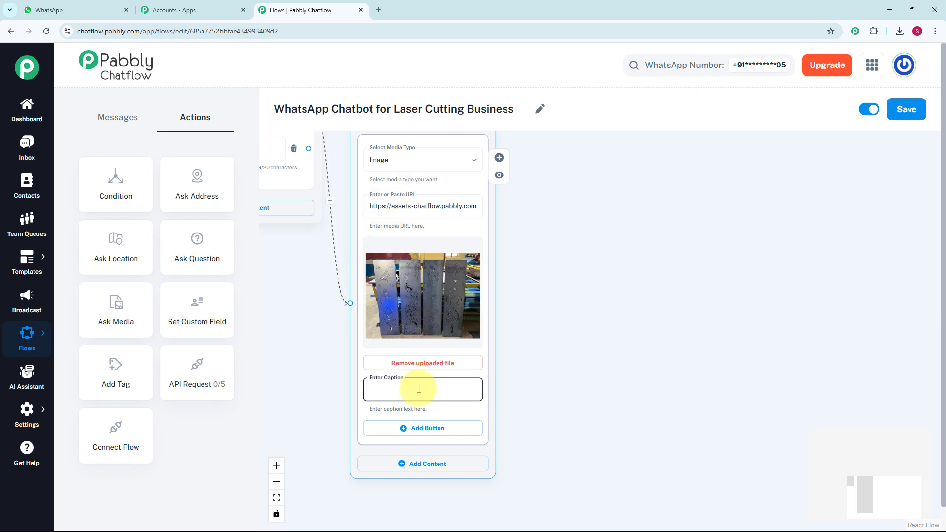
text(*Our Sample Work*)
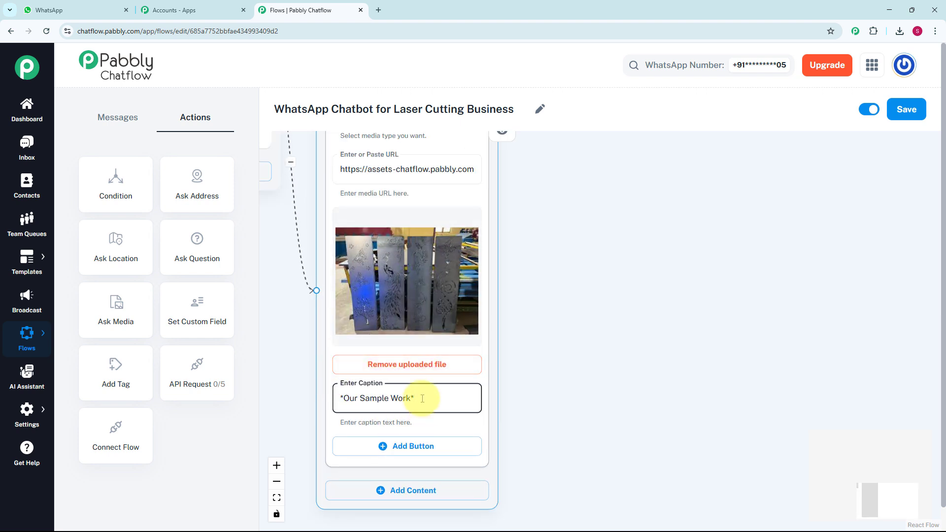
scroll(574, 268, down, 5)
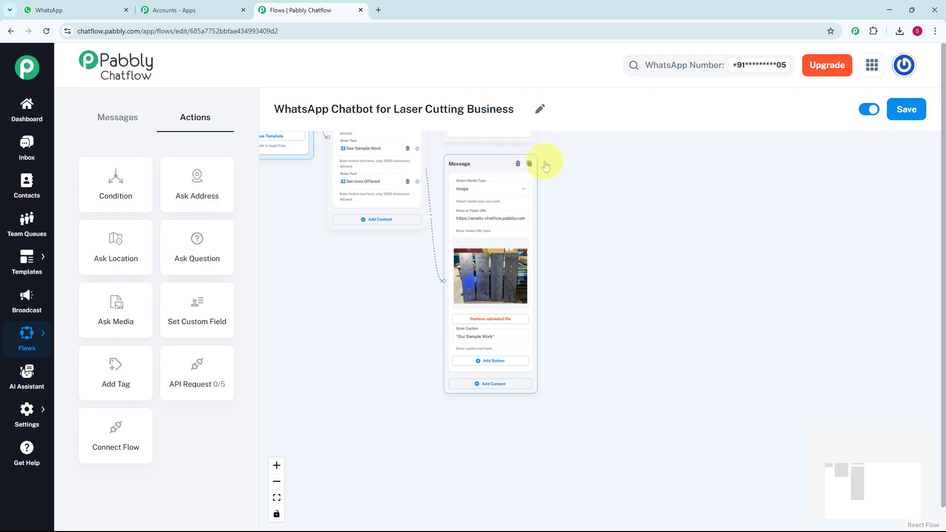
drag(586, 195, 694, 240)
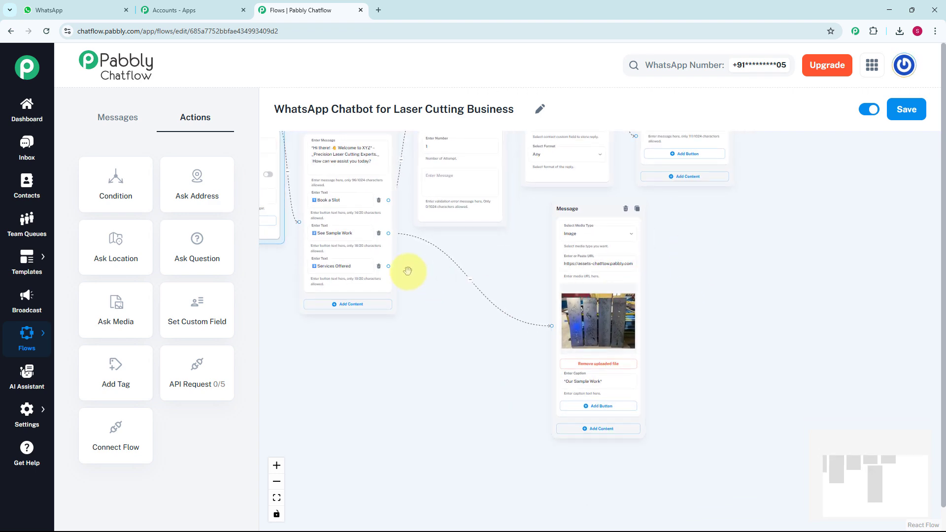
Connect a Text + Button message to the Services Offered button and paste the services text, including Custom Cutting and Engraving & Etching
drag(388, 267, 443, 353)
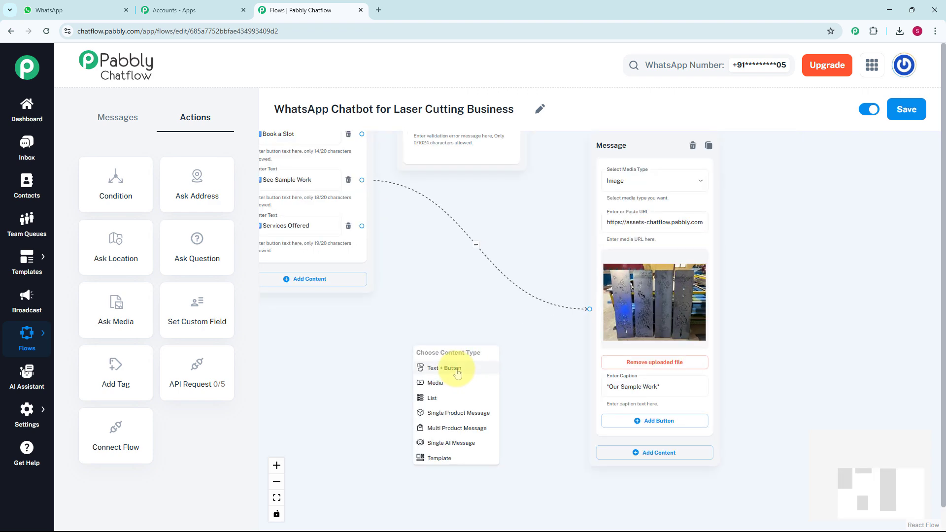
click(451, 369)
click(447, 400)
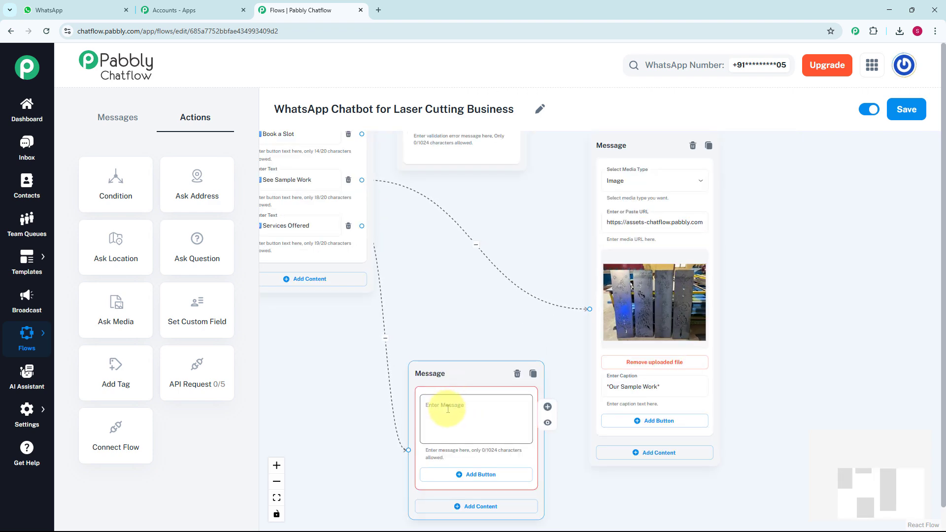
key(ctrl+v)
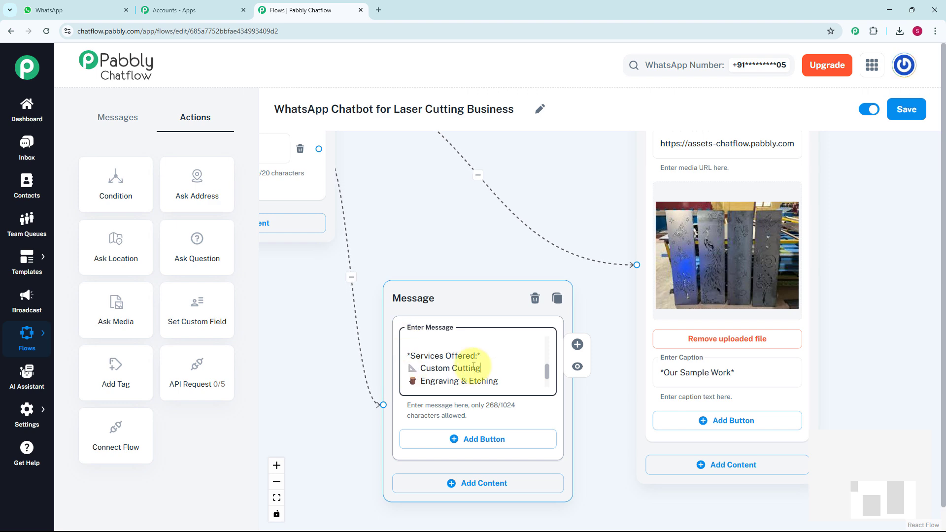
Arrange the sample work image message below the slot date question, with the services message node beneath it
scroll(507, 226, down, 6)
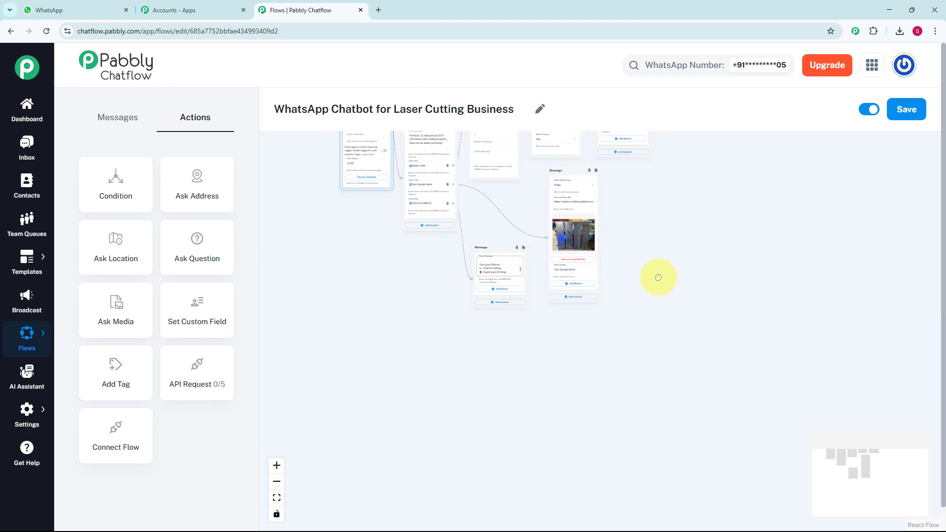
drag(658, 256, 667, 365)
drag(508, 360, 553, 469)
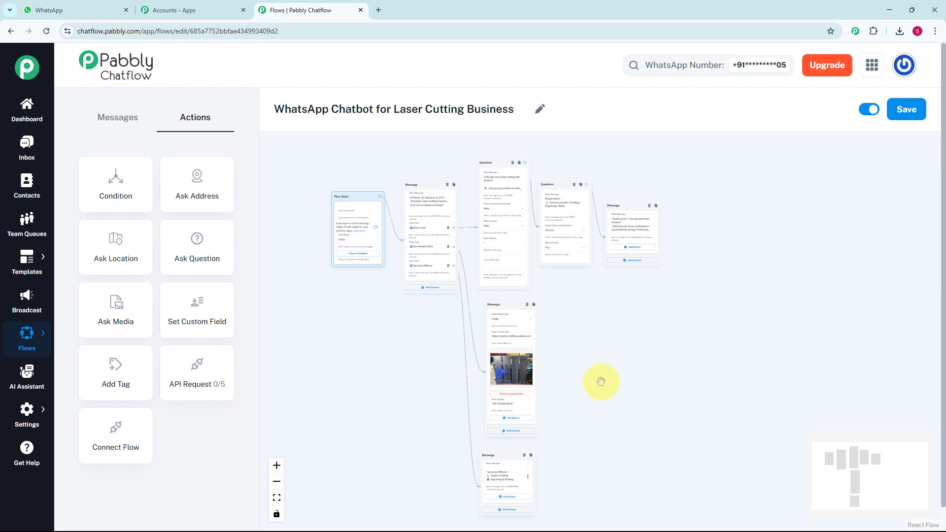
Check the layout of the three chatbot branches and save the flow
scroll(600, 381, up, 2)
scroll(600, 381, up, 1)
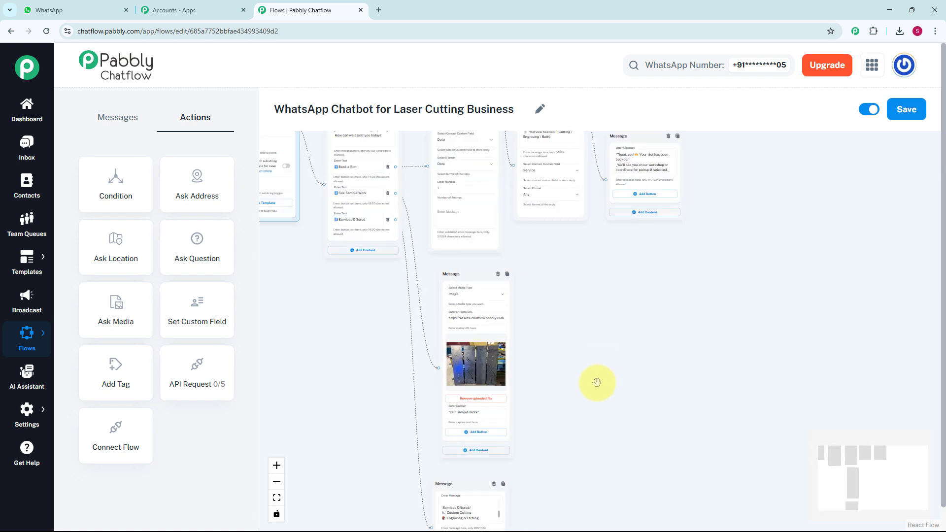
scroll(597, 383, up, 1)
drag(598, 382, 606, 364)
scroll(607, 344, down, 2)
scroll(607, 364, down, 2)
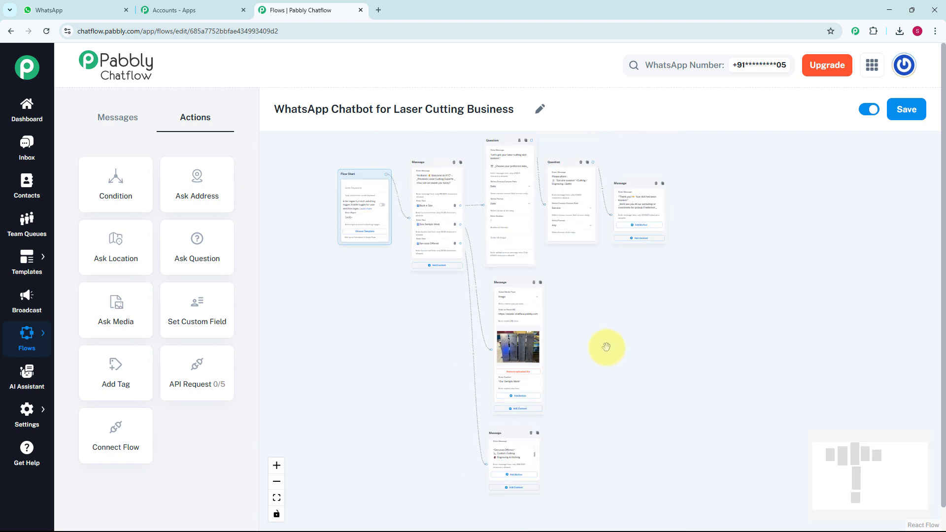
click(918, 113)
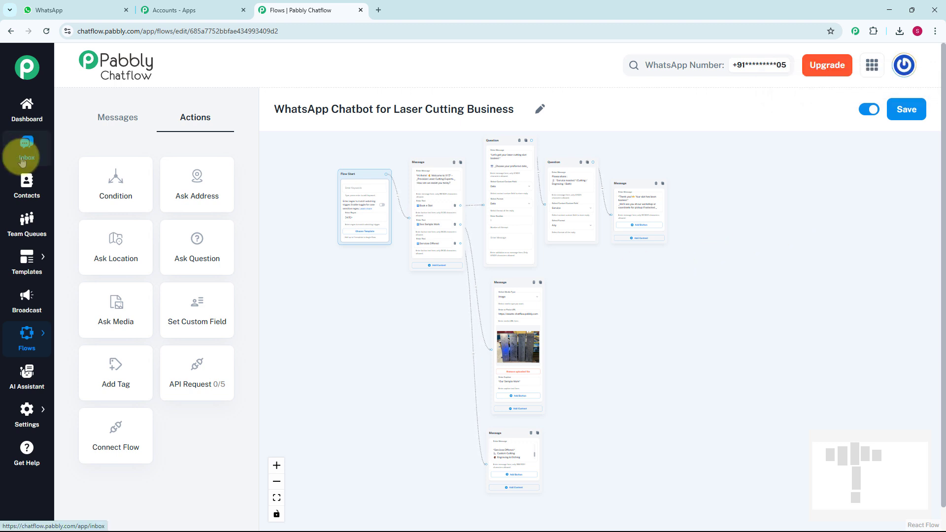
Open the inbox and review the test contact's chat through the Book a Slot, See Sample Work and Services Offered replies
click(23, 160)
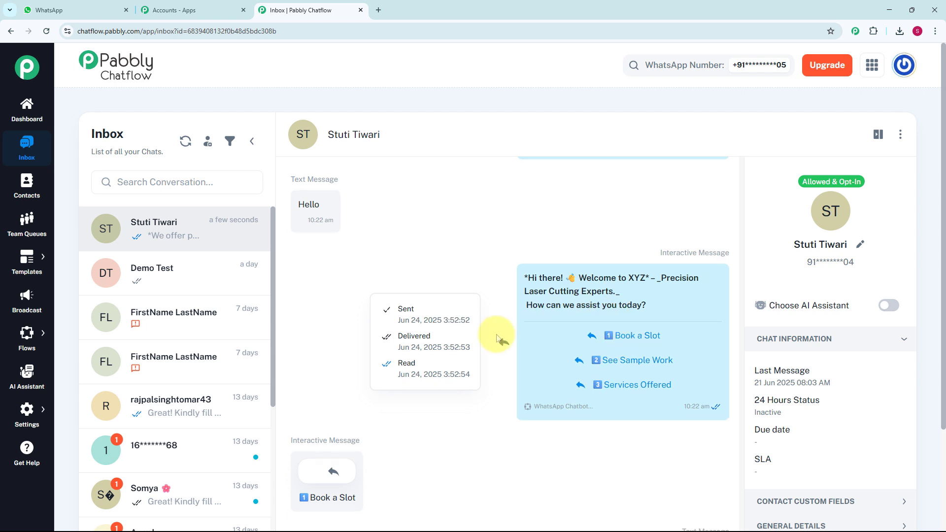
scroll(498, 345, down, 4)
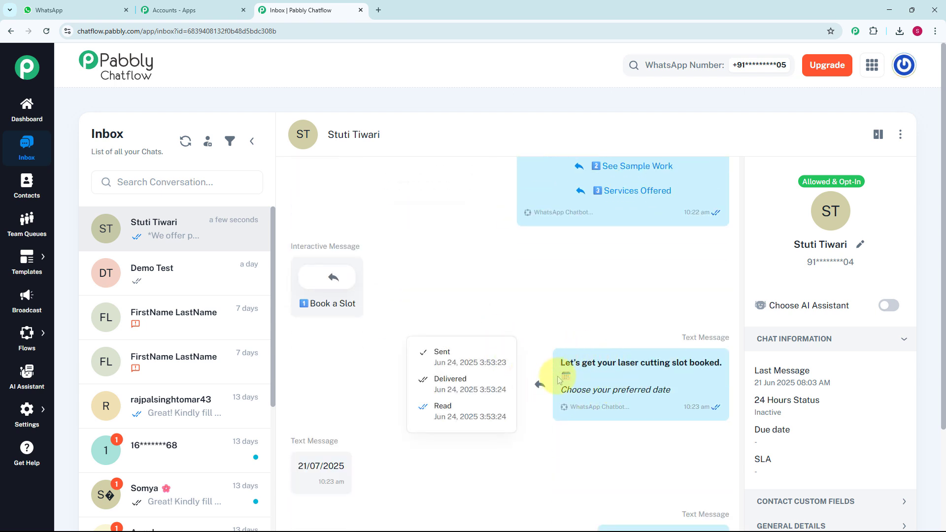
scroll(397, 352, down, 1)
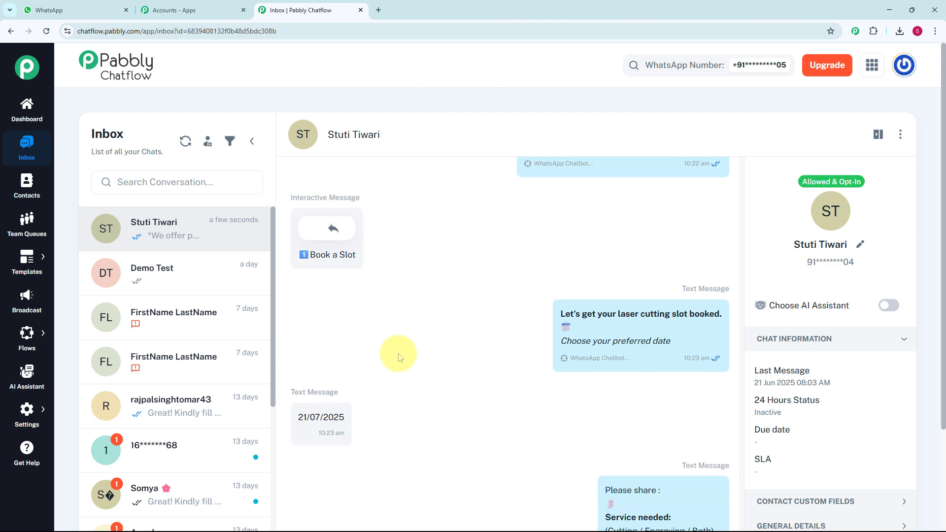
scroll(399, 356, down, 3)
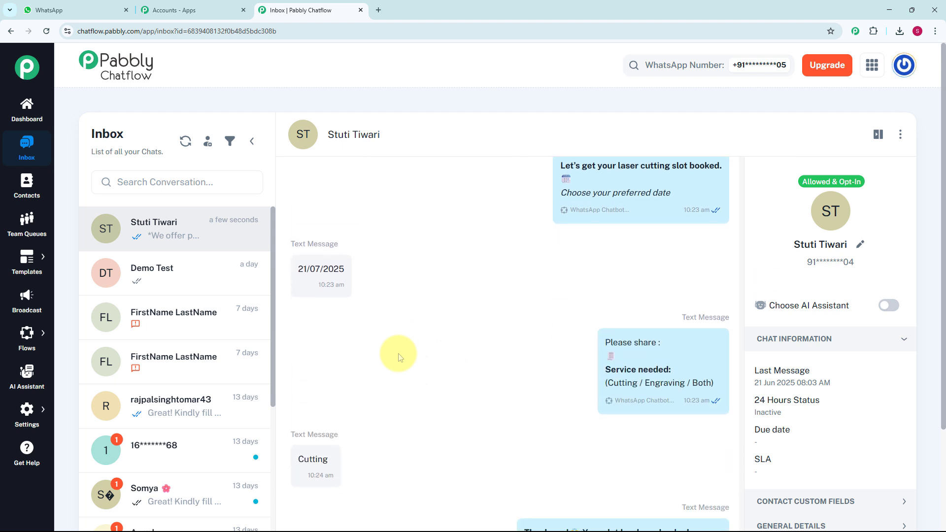
scroll(400, 357, down, 1)
scroll(400, 357, down, 2)
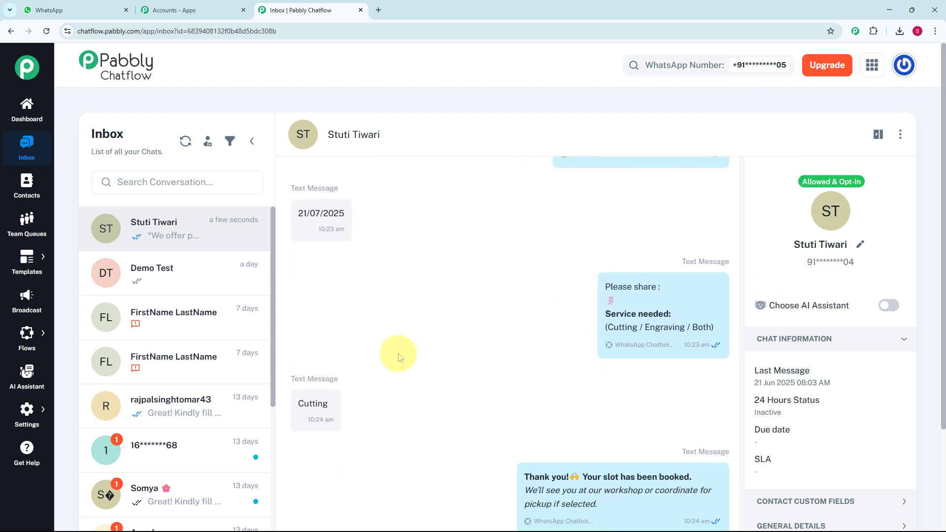
scroll(401, 357, down, 4)
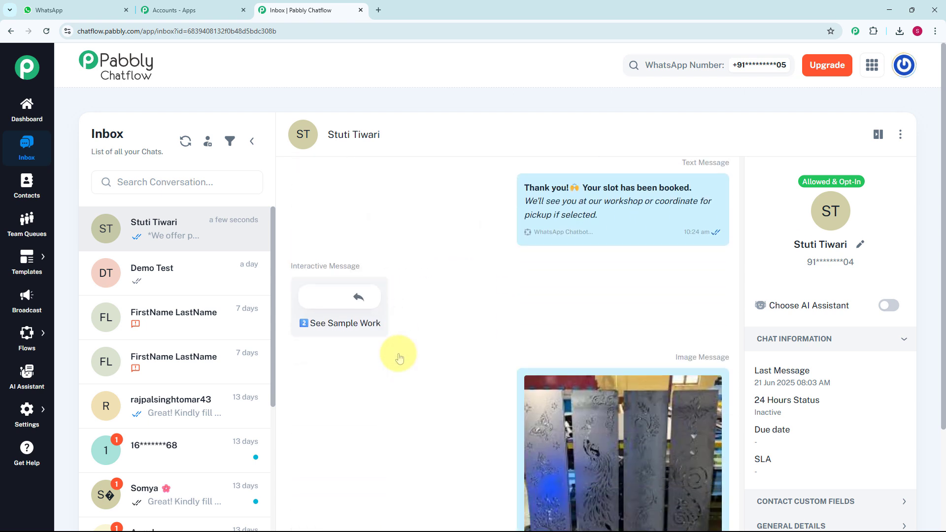
scroll(399, 357, down, 2)
mouse_move(398, 354)
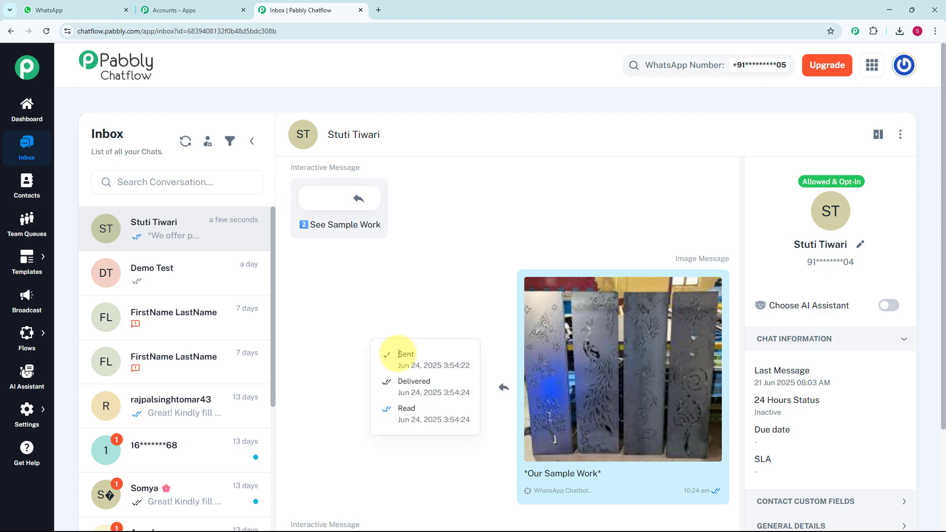
scroll(399, 356, down, 3)
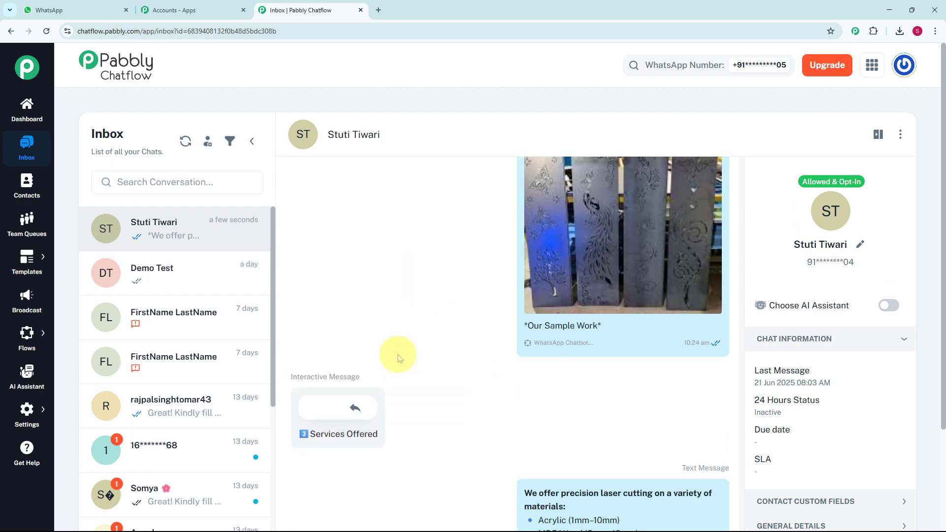
scroll(399, 358, down, 2)
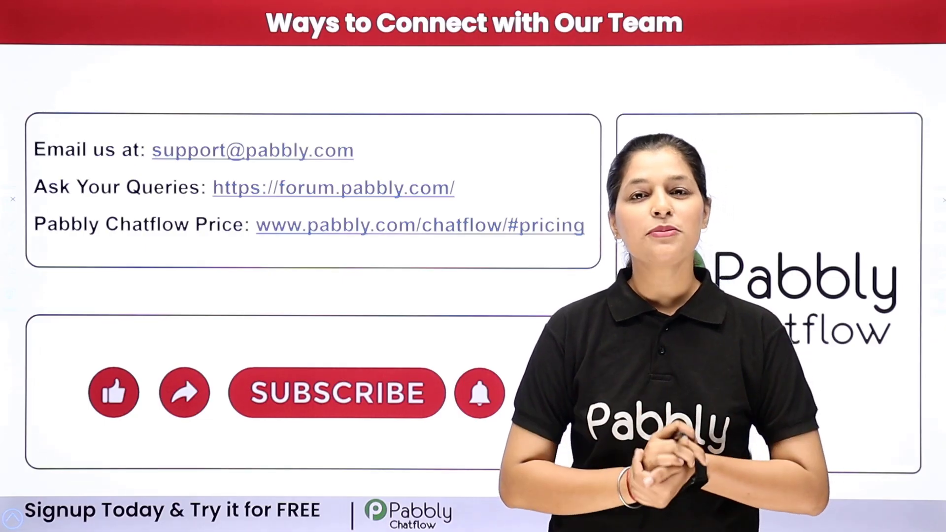